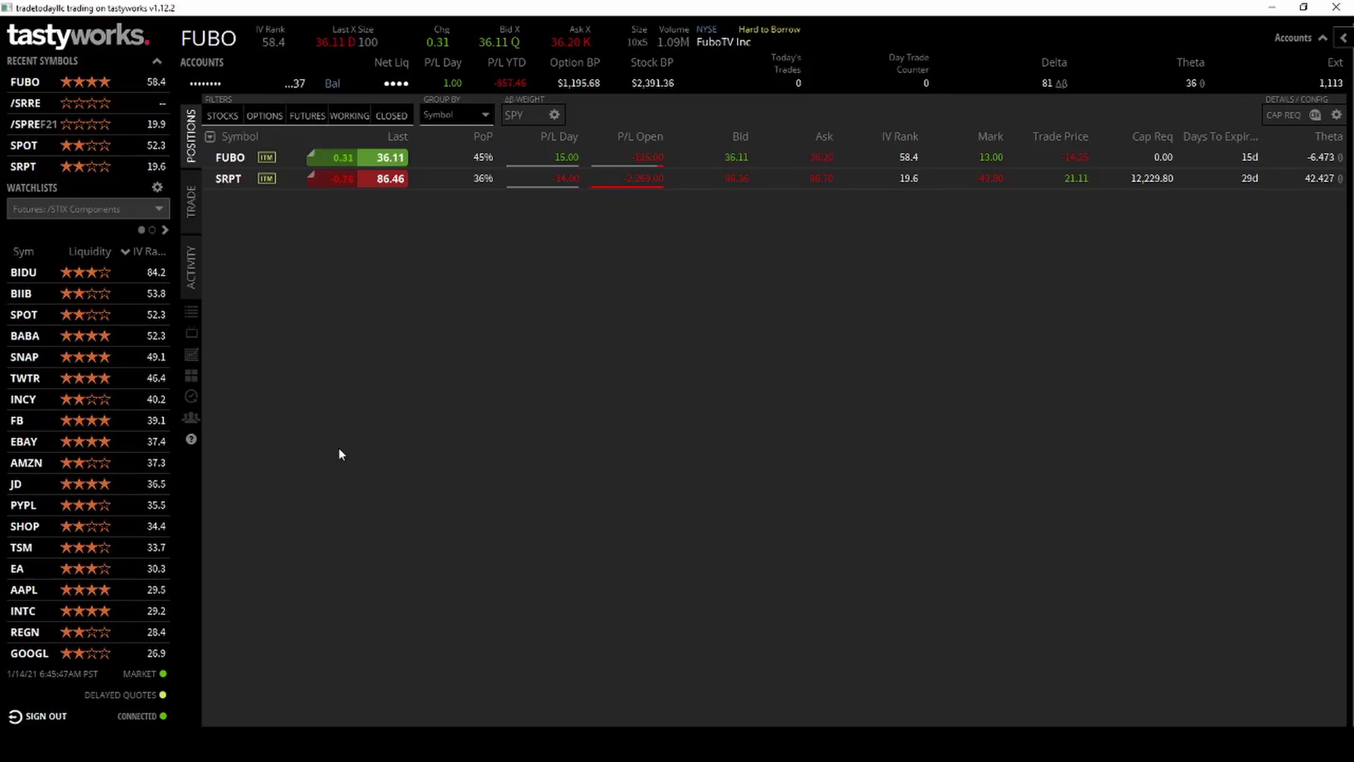
Step: Check today's date in the system calendar, and expand all positions to show their individual option legs
{"action": "left_click", "coordinate": [1309, 746]}
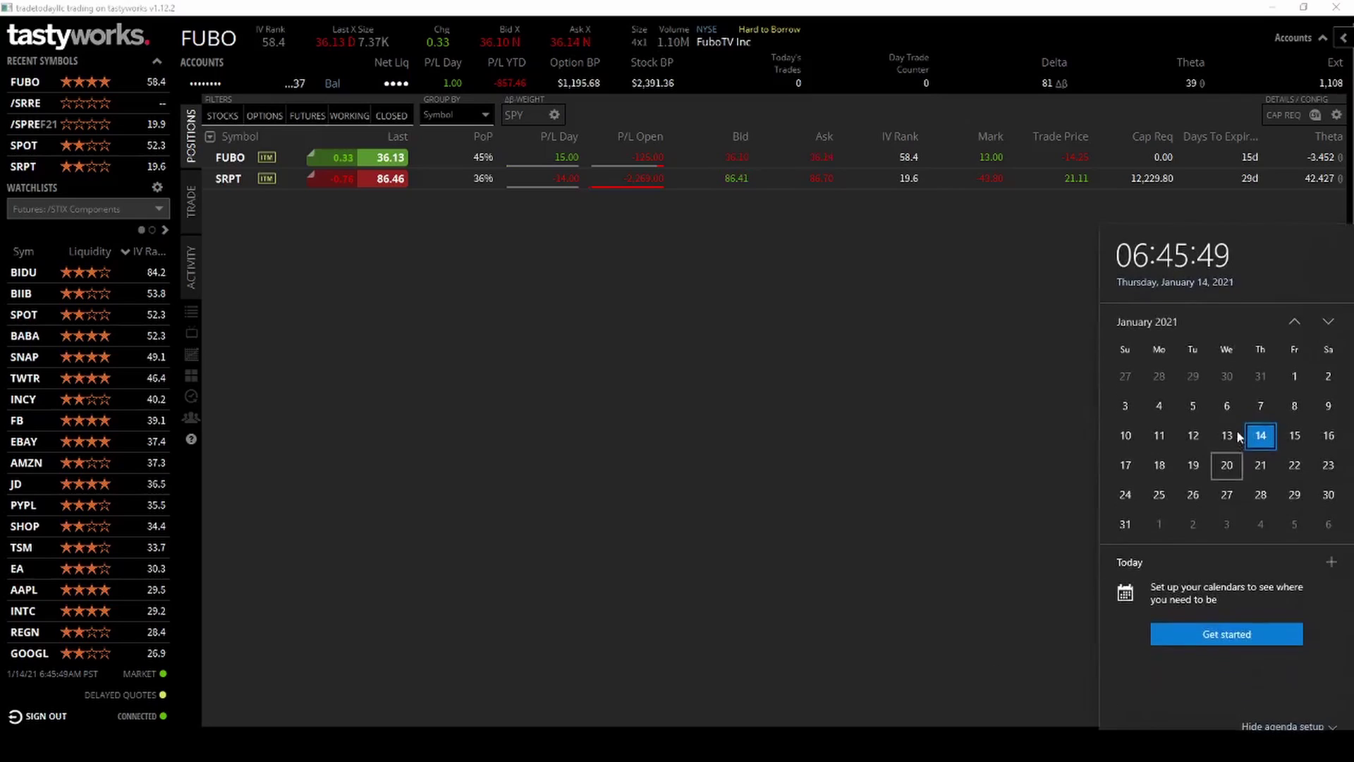
{"action": "left_click", "coordinate": [637, 463]}
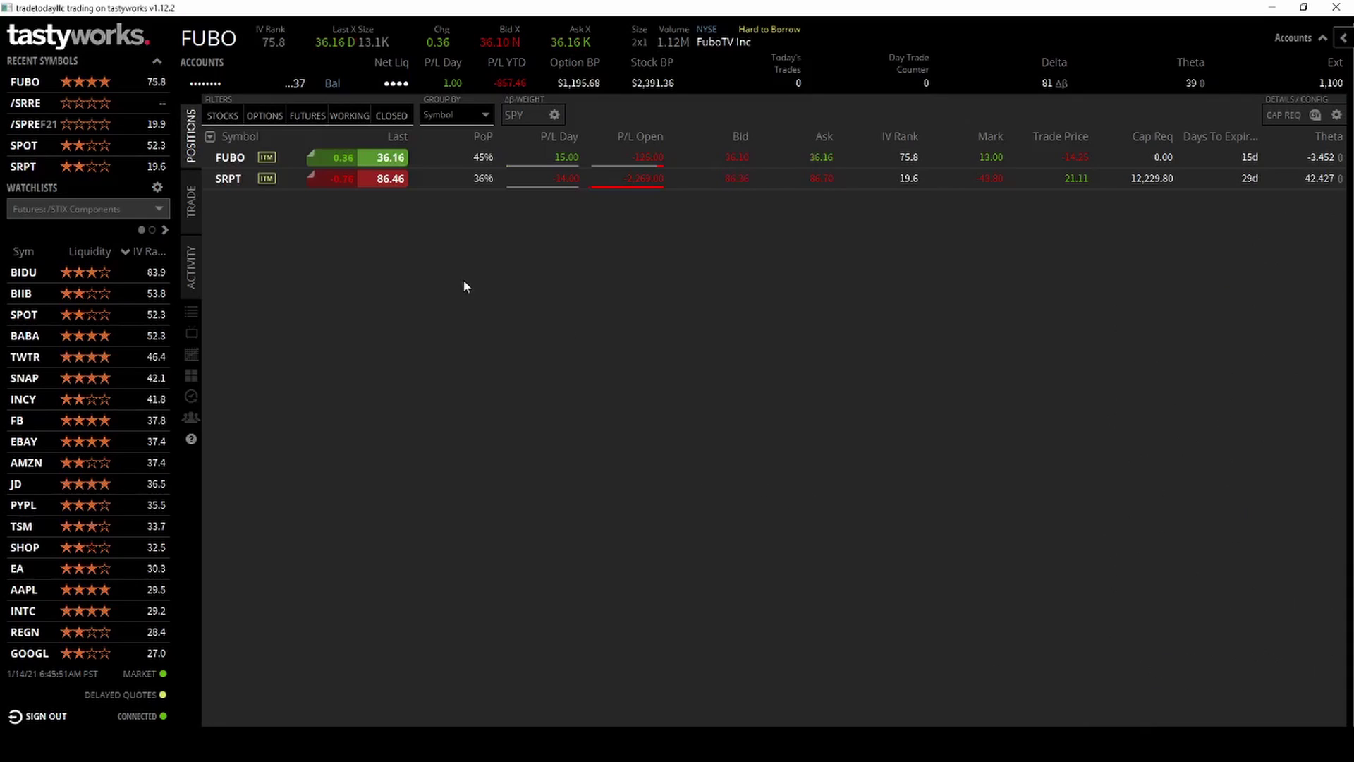
{"action": "left_click", "coordinate": [210, 137]}
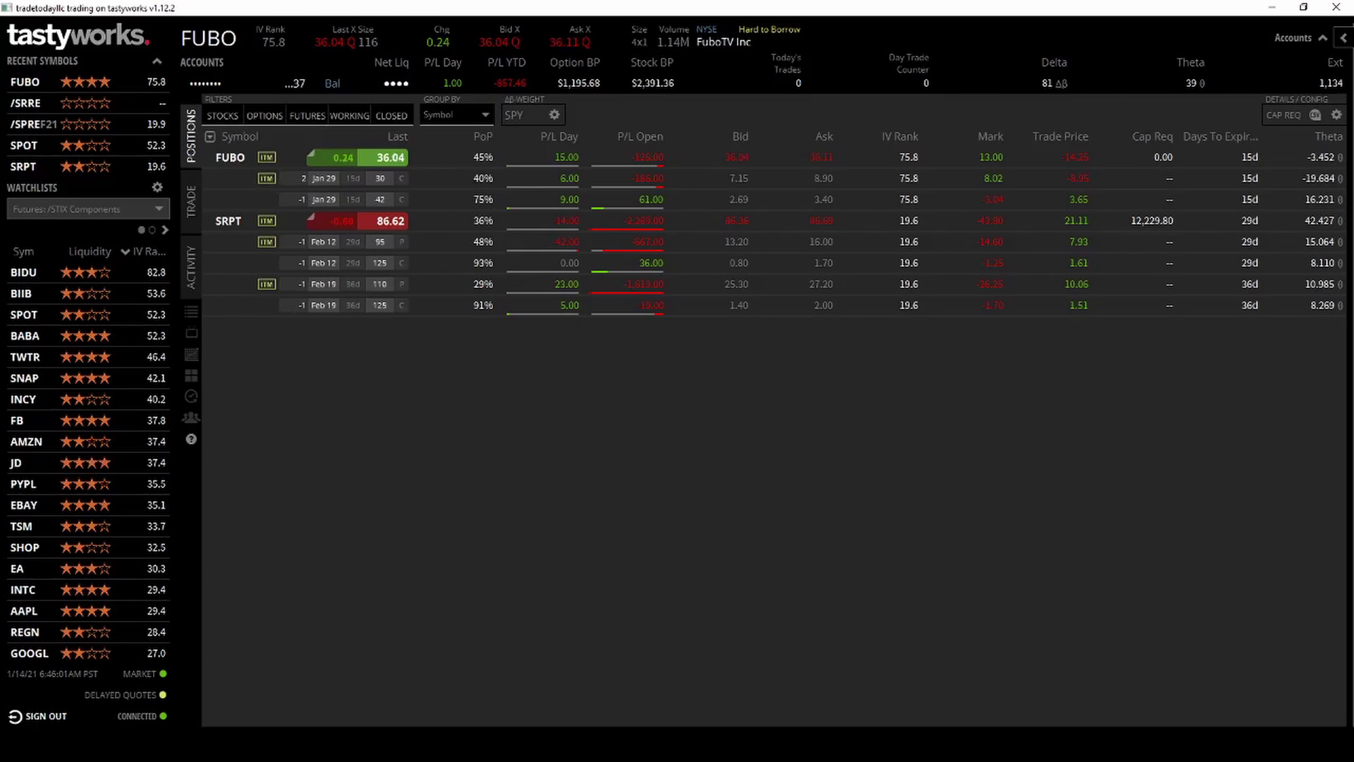
Step: Switch to thinkorswim and load the SPOT symbol in the single-chart view
{"action": "left_click", "coordinate": [392, 747]}
{"action": "left_click", "coordinate": [235, 43]}
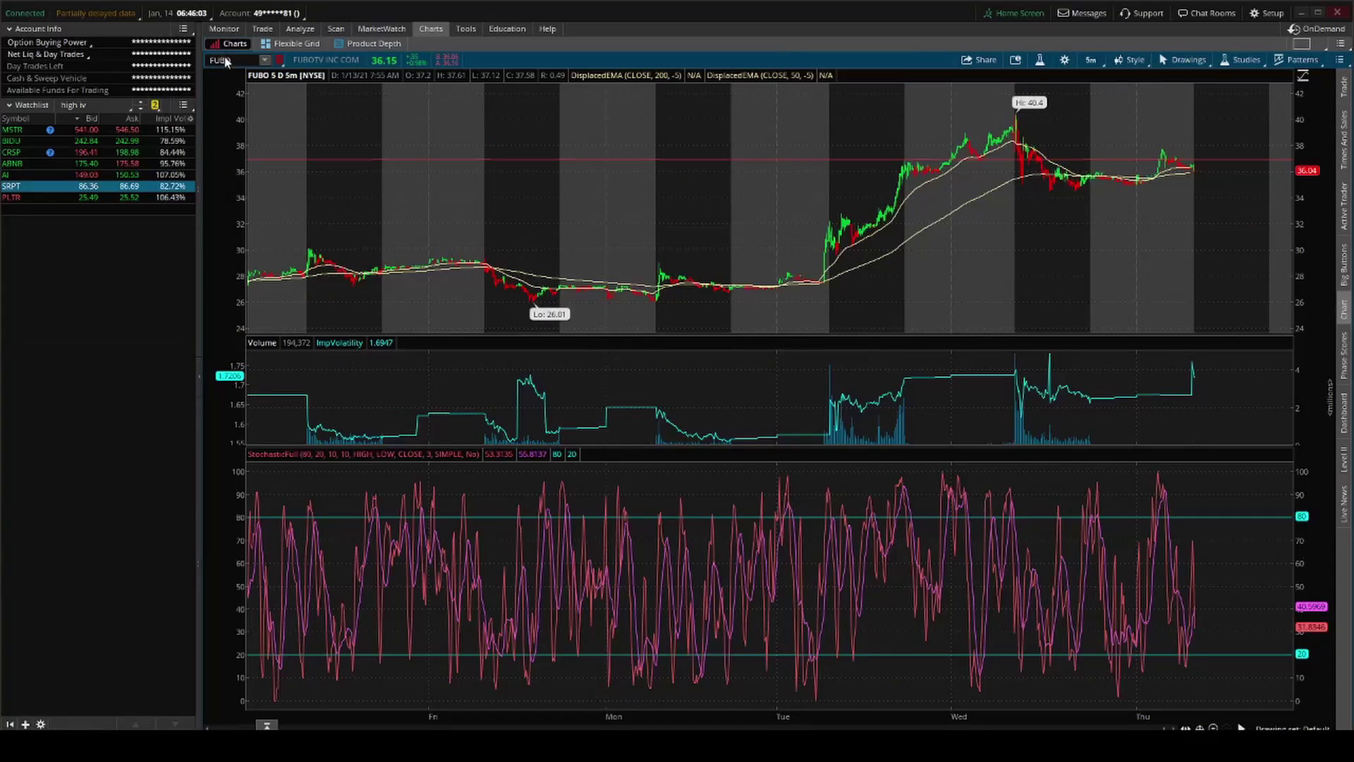
{"action": "left_click", "coordinate": [224, 60]}
{"action": "type", "text": "SPOT"}
{"action": "key", "text": "Return"}
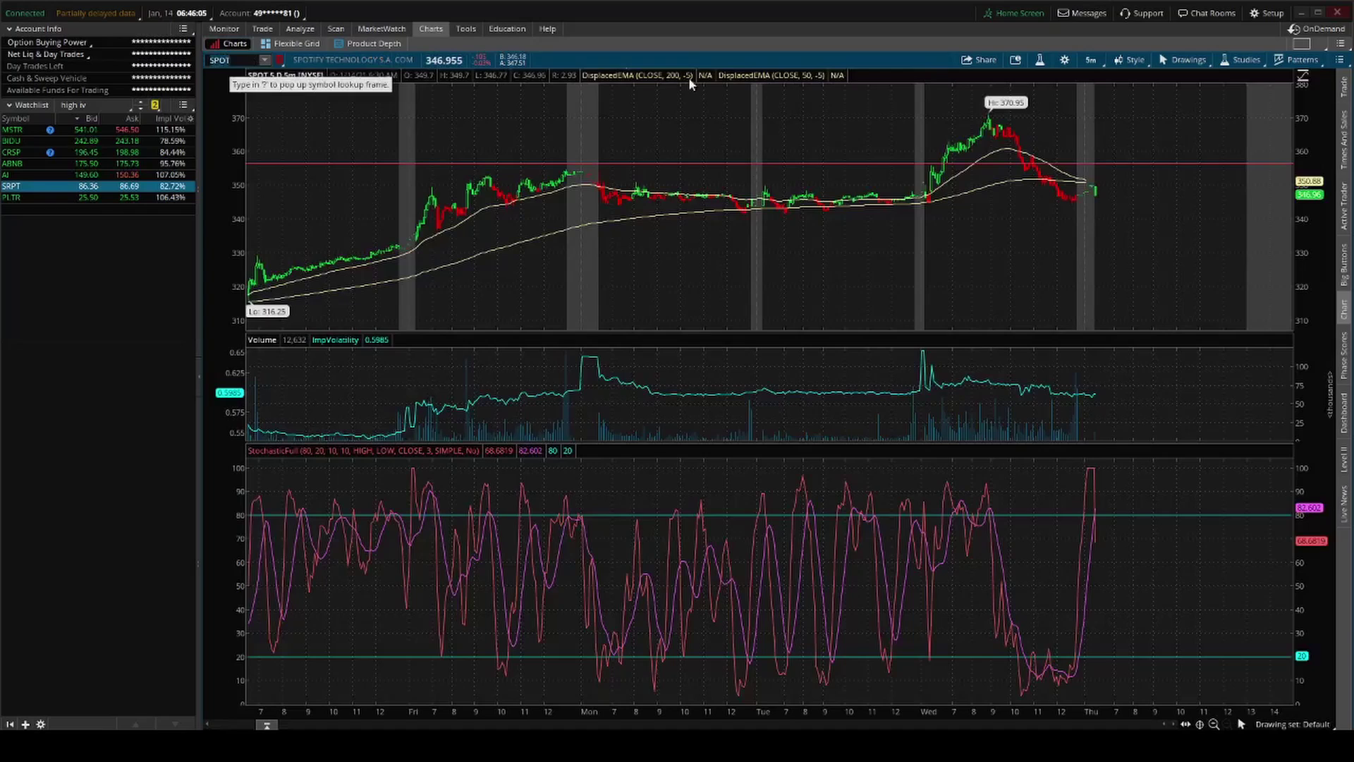
Step: Show the SPOT chart on the 180 D : 4h time frame, magnified on the most recent candles
{"action": "left_click", "coordinate": [1091, 59]}
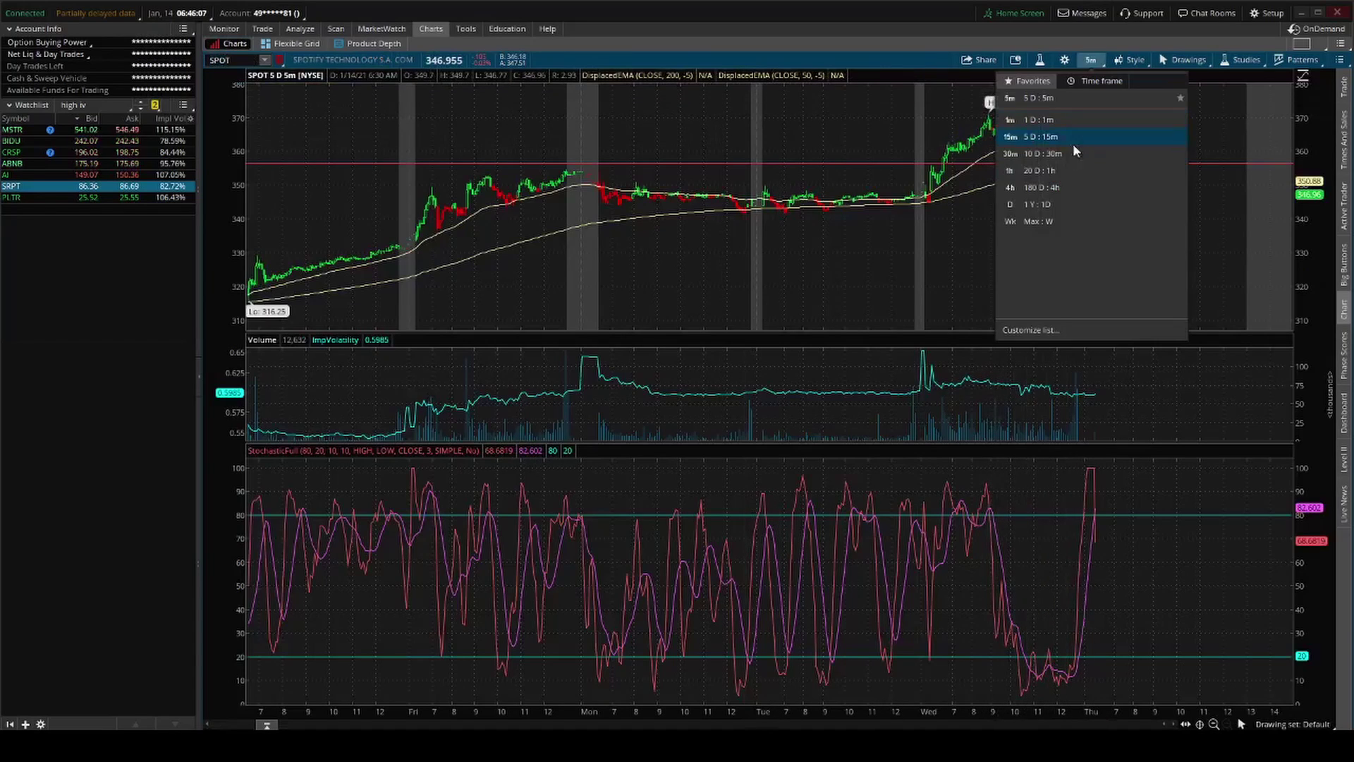
{"action": "left_click", "coordinate": [1062, 204]}
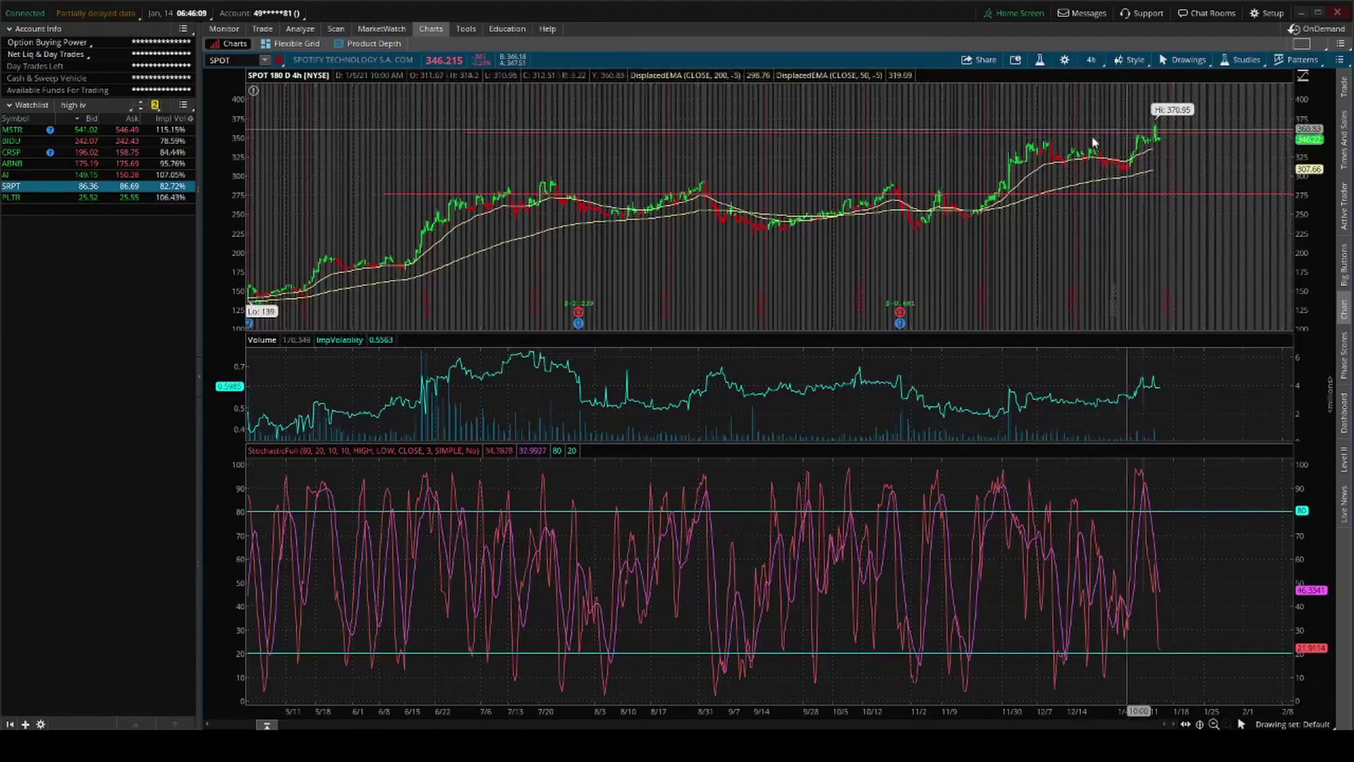
{"action": "left_click_drag", "start_coordinate": [1025, 144], "coordinate": [1246, 165]}
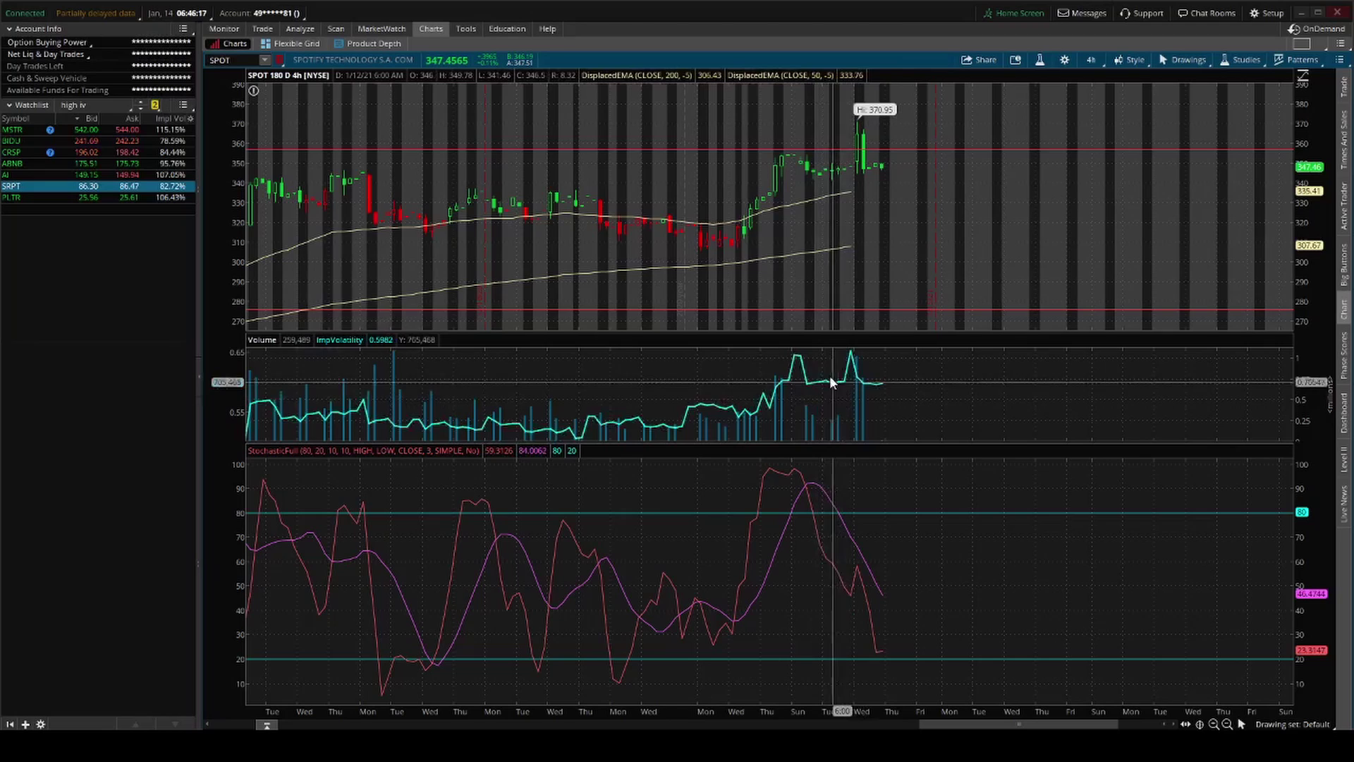
Step: Show the SPOT chart on the 1 Y : 1D time frame, and return to the multi-chart grid
{"action": "left_click", "coordinate": [1091, 60]}
{"action": "left_click", "coordinate": [1088, 210]}
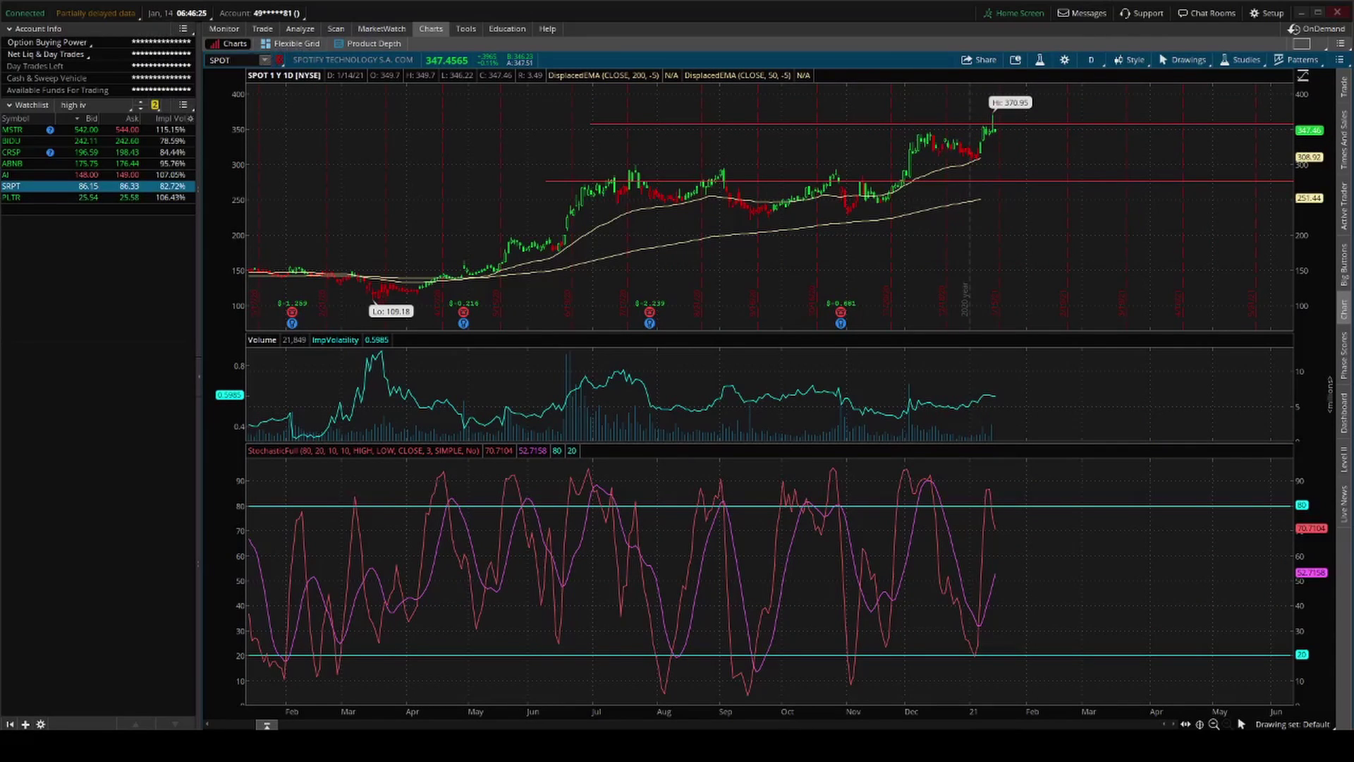
{"action": "left_click", "coordinate": [290, 44]}
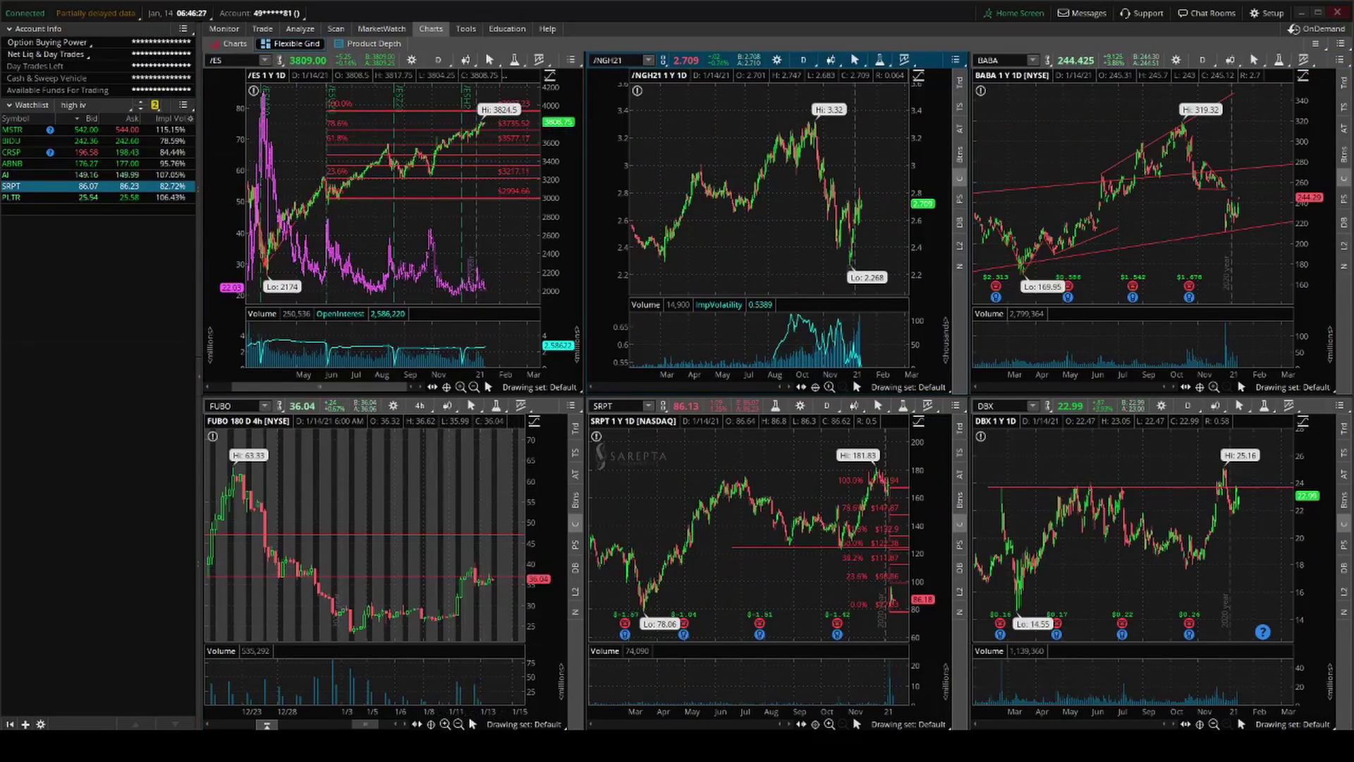
Step: Switch to tastyworks, review the filled order history including the SPOT trade, and return to the open positions
{"action": "key", "text": "alt+Tab"}
{"action": "left_click", "coordinate": [191, 268]}
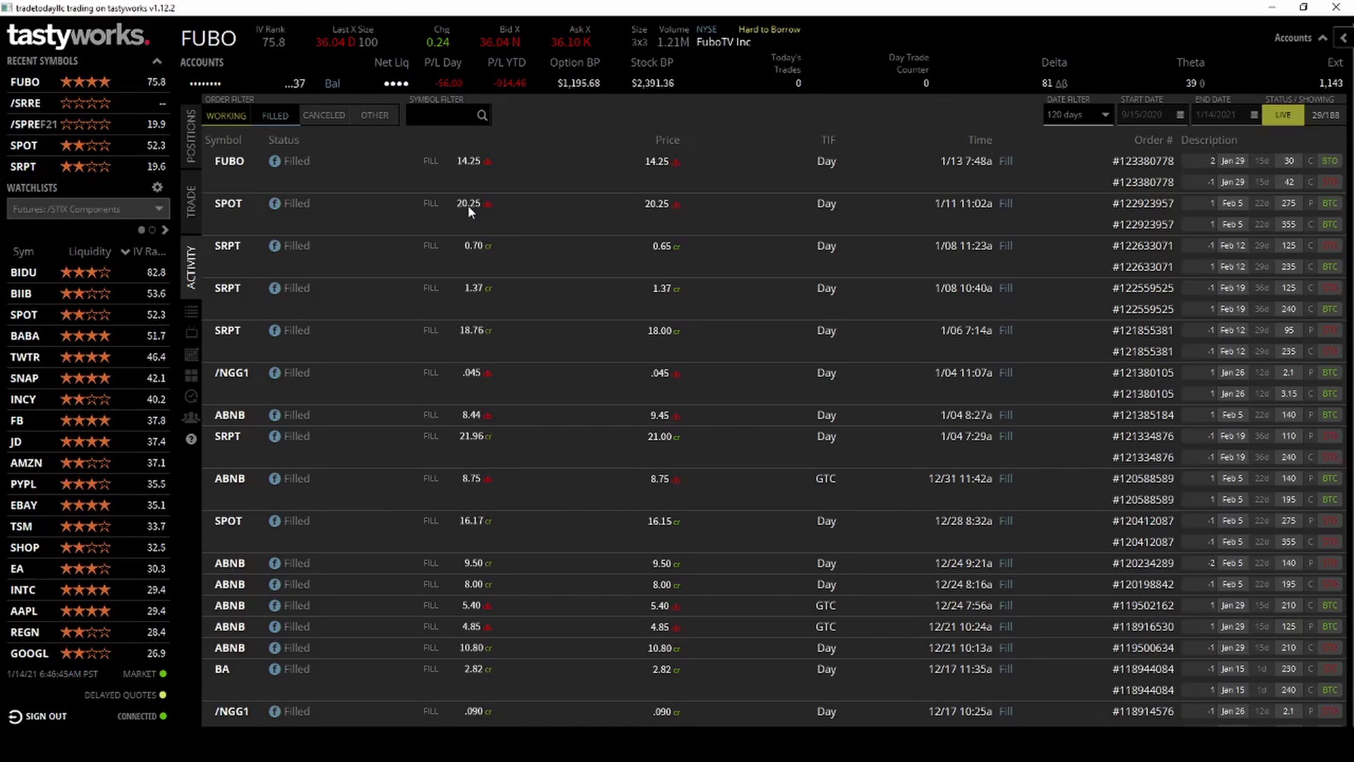
{"action": "left_click", "coordinate": [191, 137]}
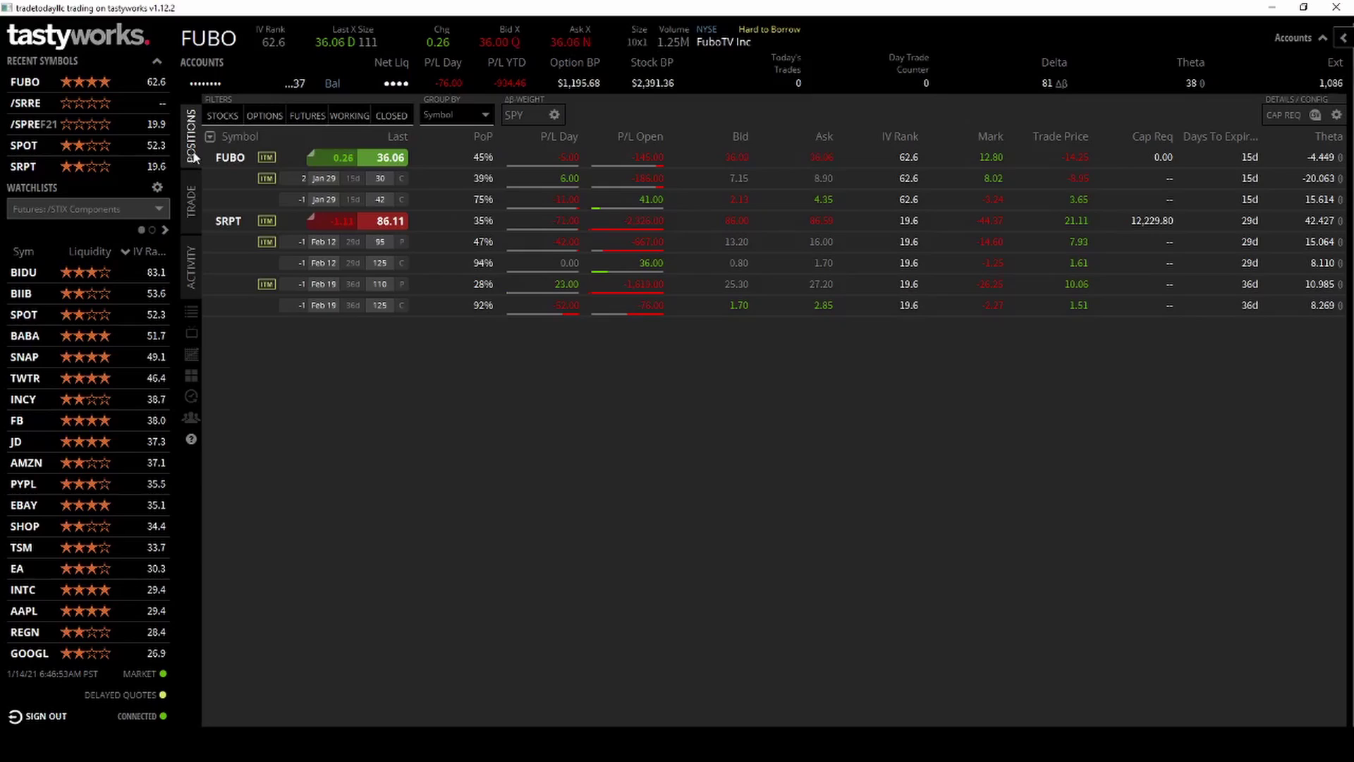
Step: Select both FUBO Jan 29 call legs (strikes 30 and 42) and display their profit/loss curve in Analysis mode
{"action": "left_click", "coordinate": [340, 178]}
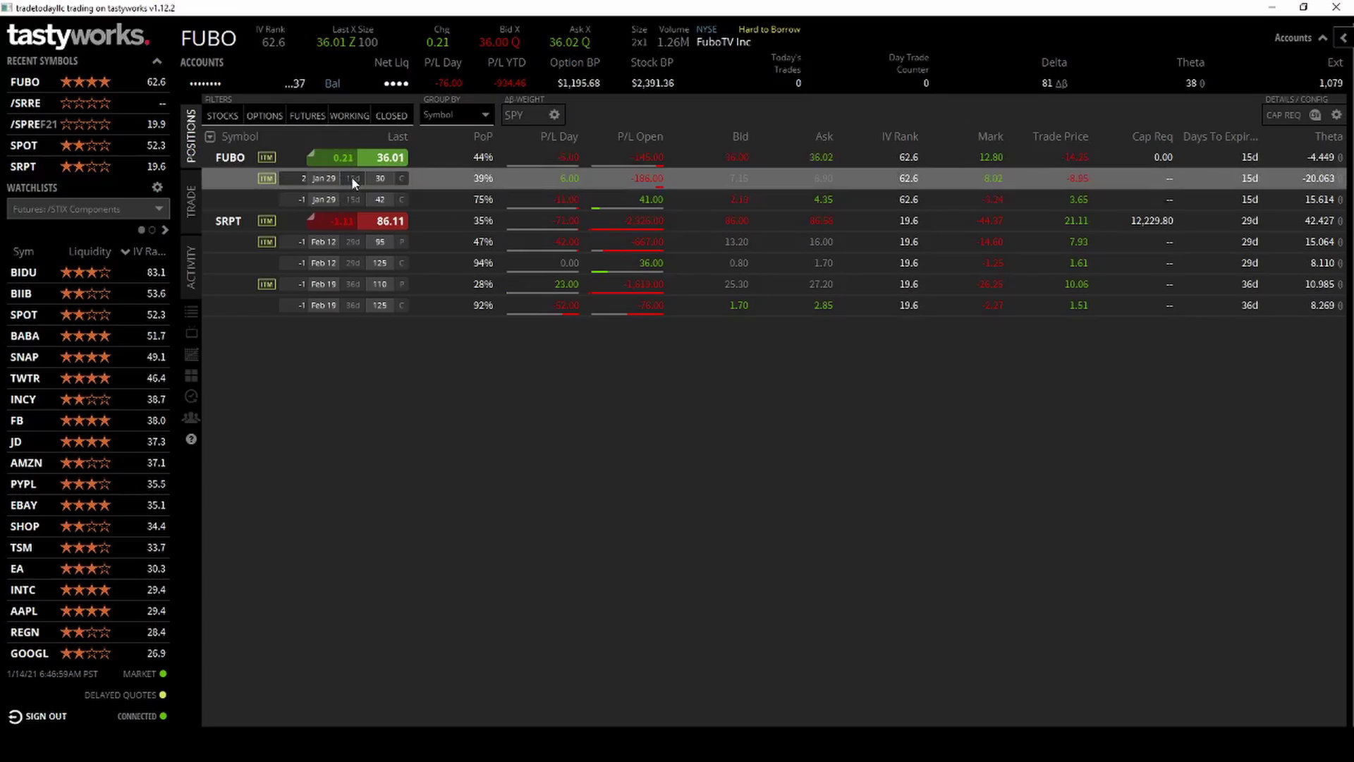
{"action": "left_click", "coordinate": [364, 199], "text": "ctrl"}
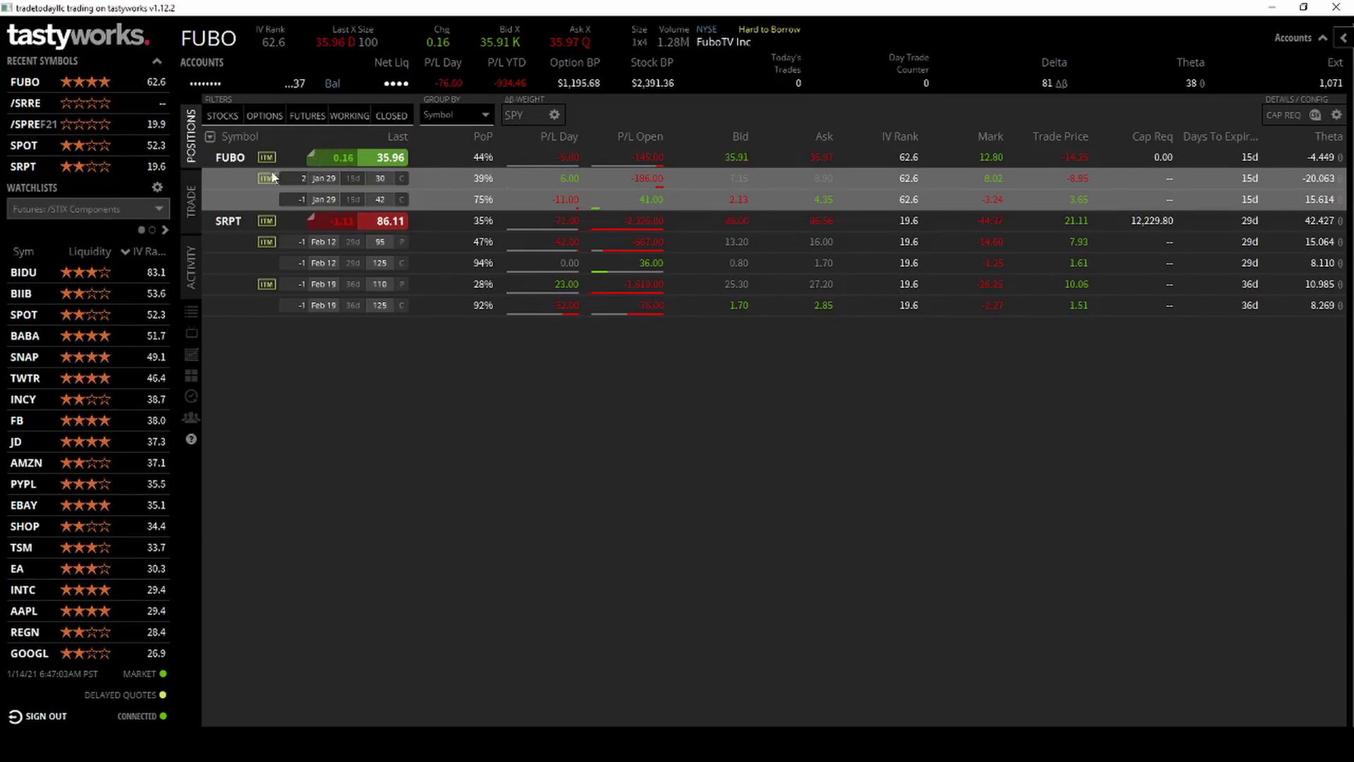
{"action": "left_click", "coordinate": [197, 243]}
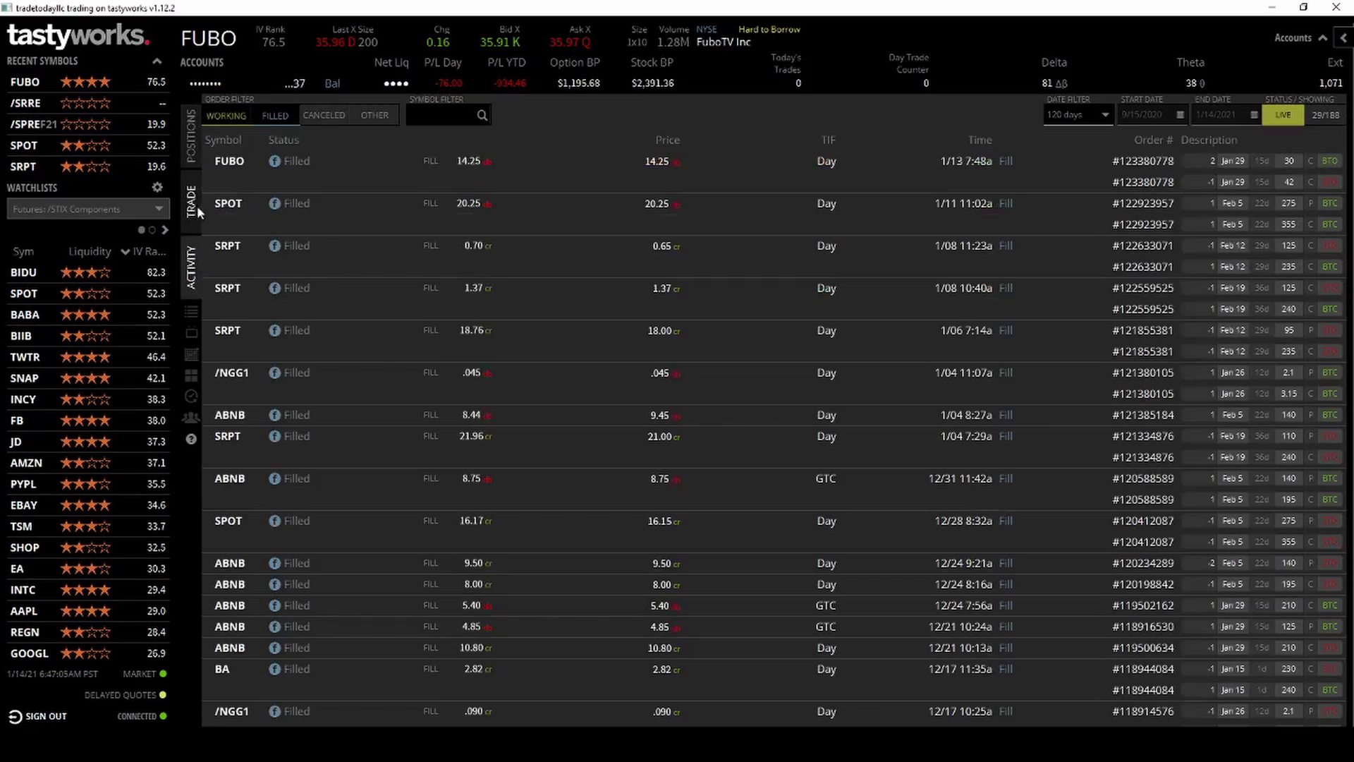
{"action": "left_click", "coordinate": [192, 187]}
{"action": "left_click", "coordinate": [438, 113]}
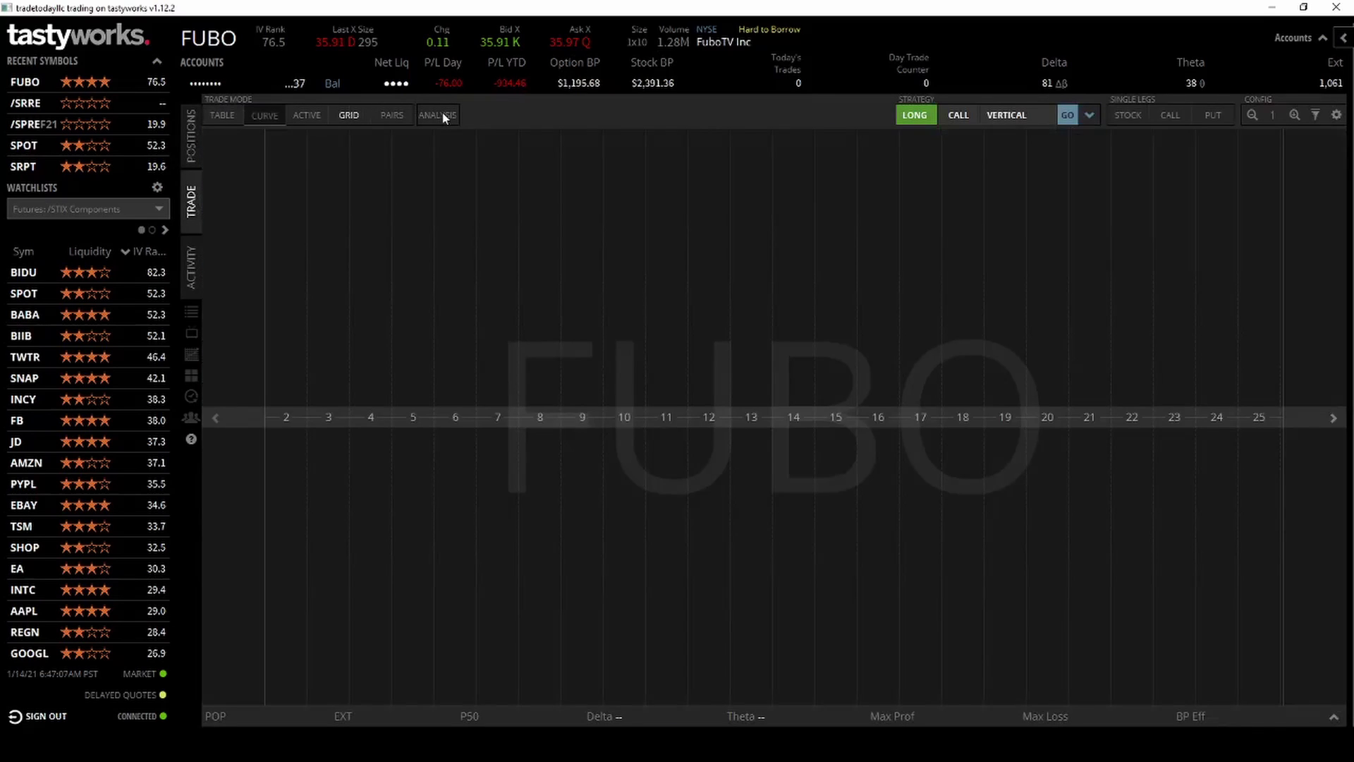
{"action": "left_click", "coordinate": [437, 115]}
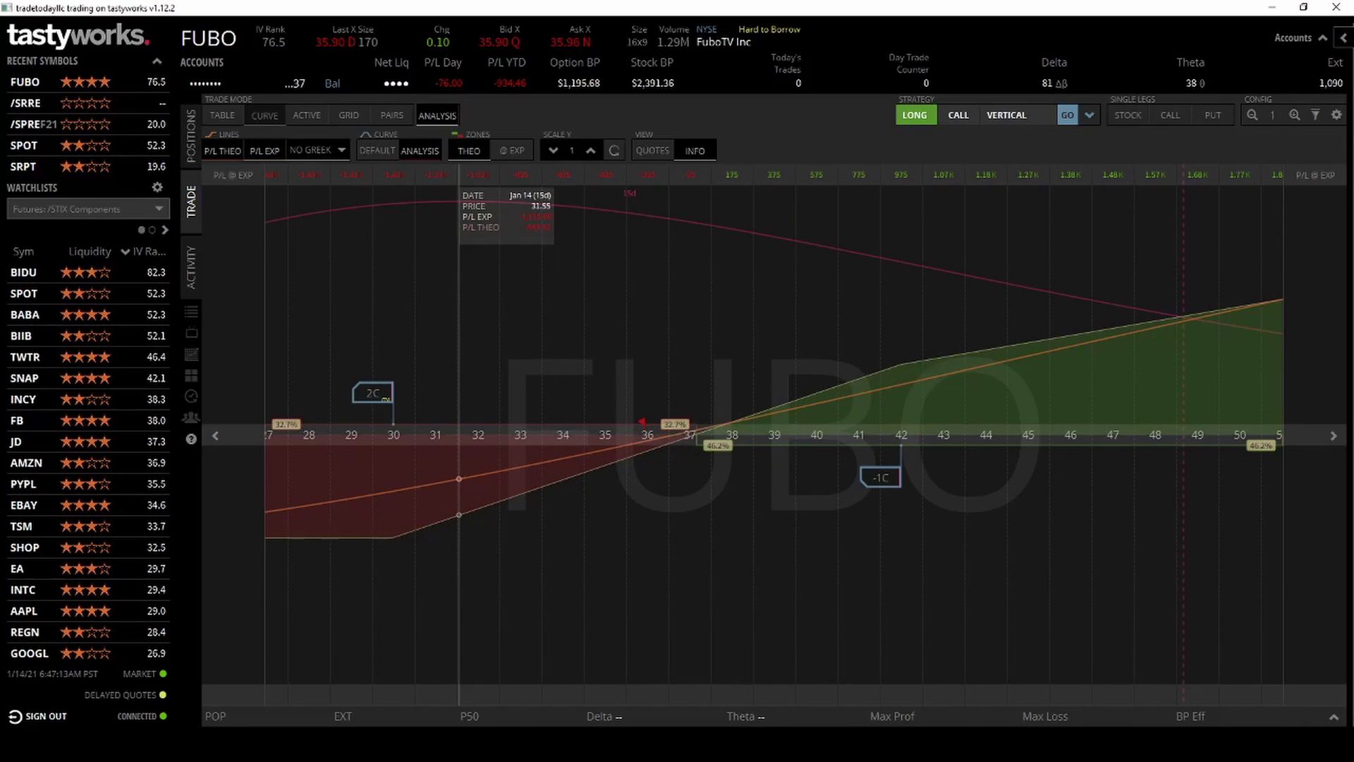
Step: Switch to thinkorswim and load the FUBO chart on the 5 D : 15m time frame
{"action": "key", "text": "alt+Tab"}
{"action": "left_click", "coordinate": [235, 43]}
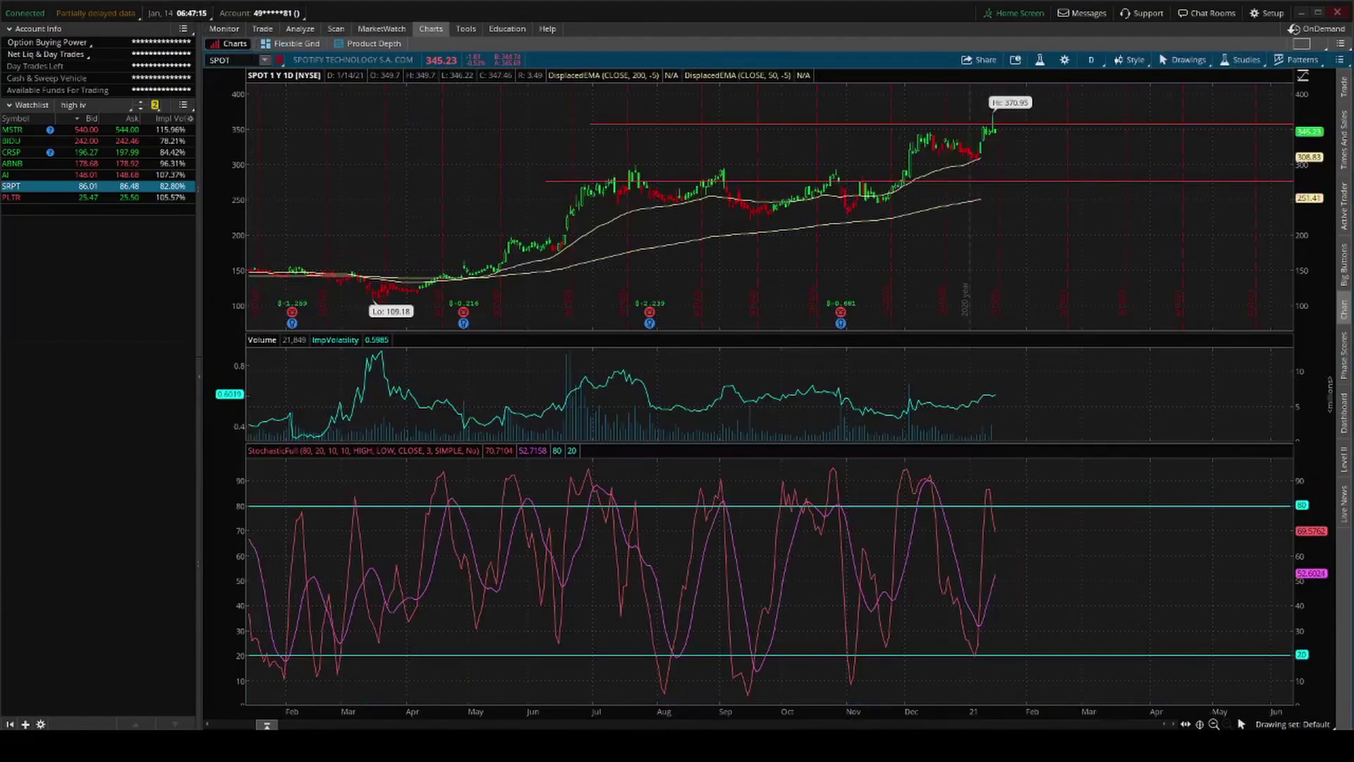
{"action": "type", "text": "FUBO"}
{"action": "key", "text": "Return"}
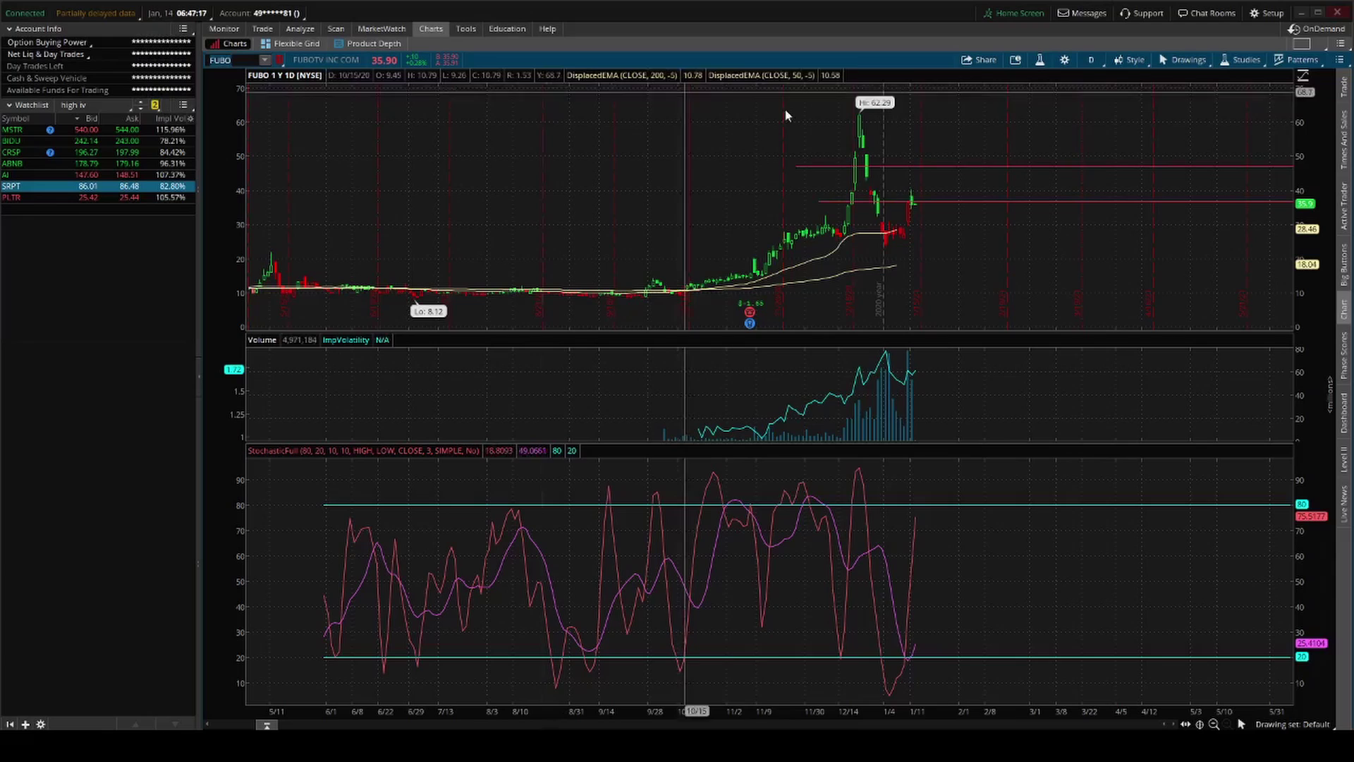
{"action": "left_click", "coordinate": [1078, 58]}
{"action": "left_click", "coordinate": [1076, 159]}
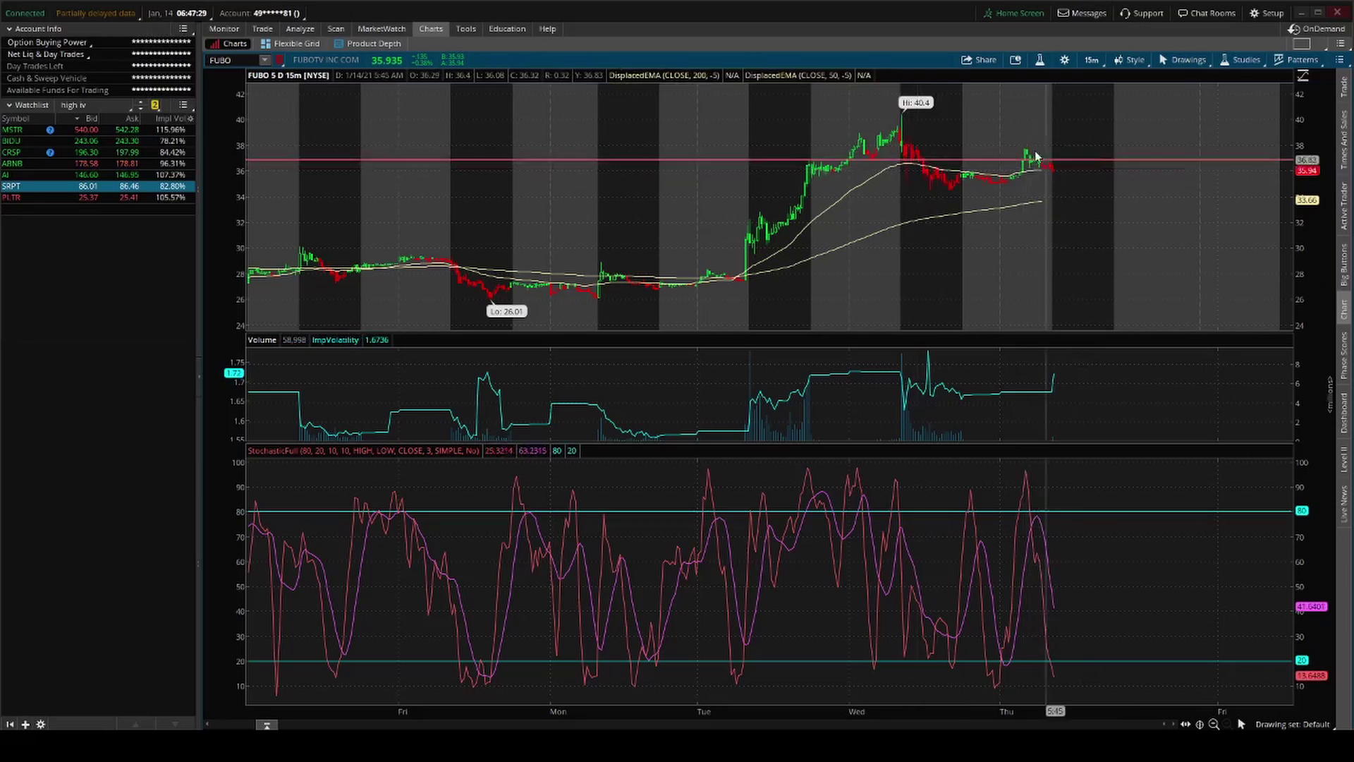
Step: View the FUBO chart on the 180 D : 4h time frame with recent candles magnified, and set it to 1 Y : 1D
{"action": "left_click", "coordinate": [1092, 60]}
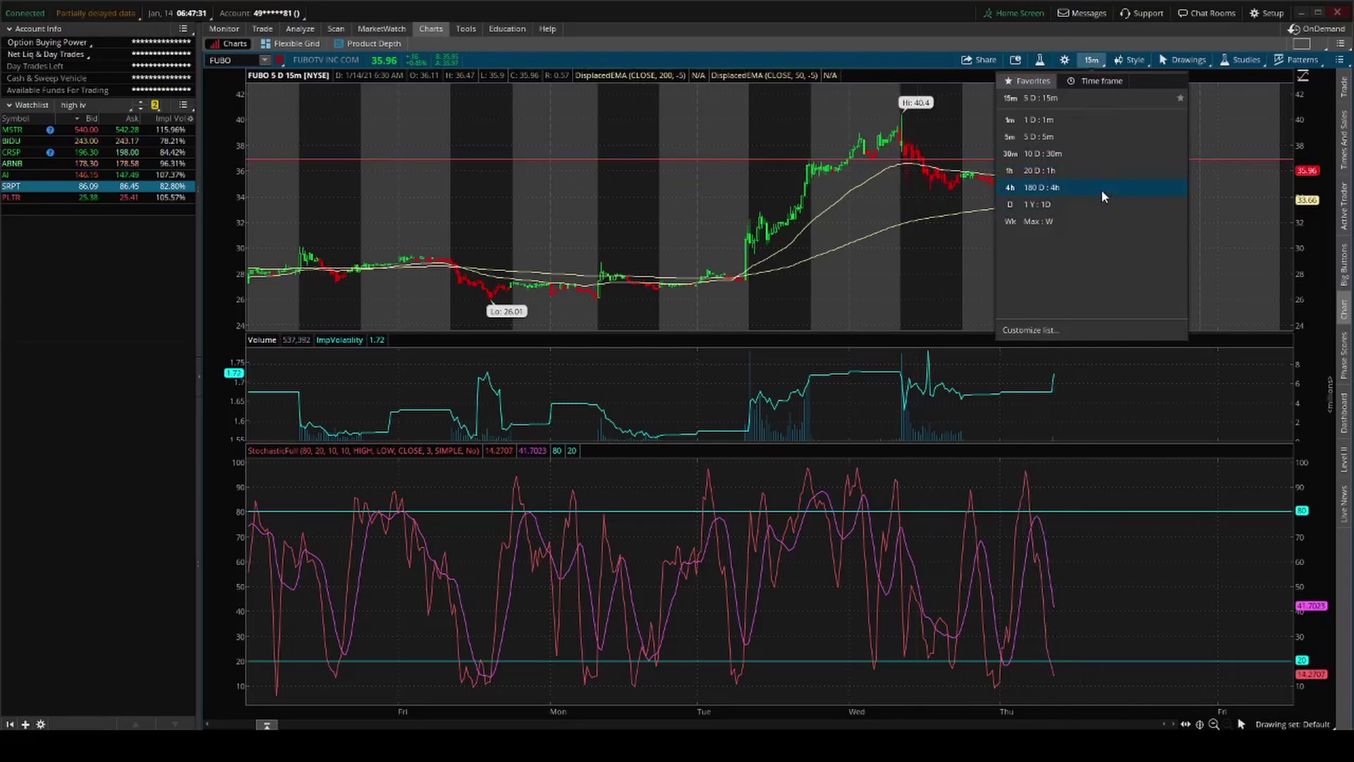
{"action": "left_click", "coordinate": [1103, 197]}
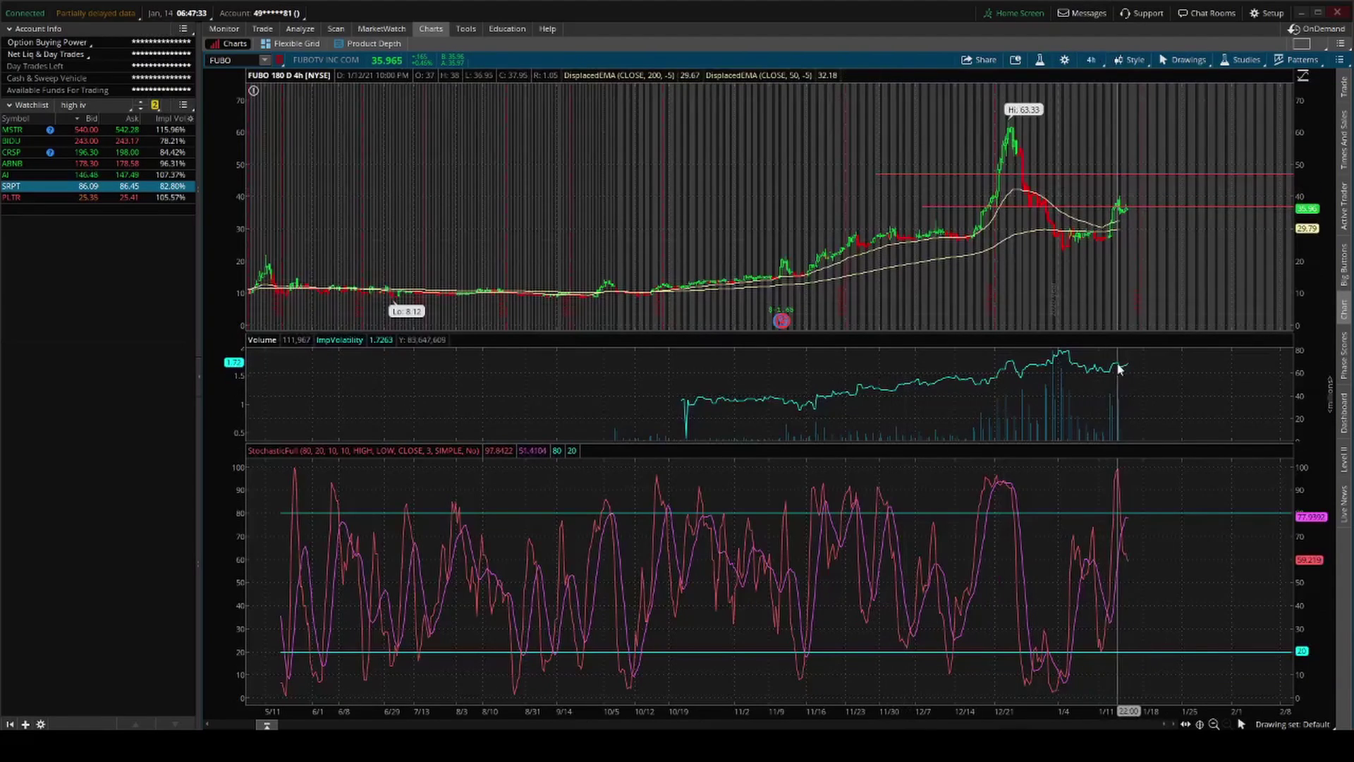
{"action": "left_click_drag", "start_coordinate": [926, 226], "coordinate": [1275, 170]}
{"action": "left_click", "coordinate": [1092, 60]}
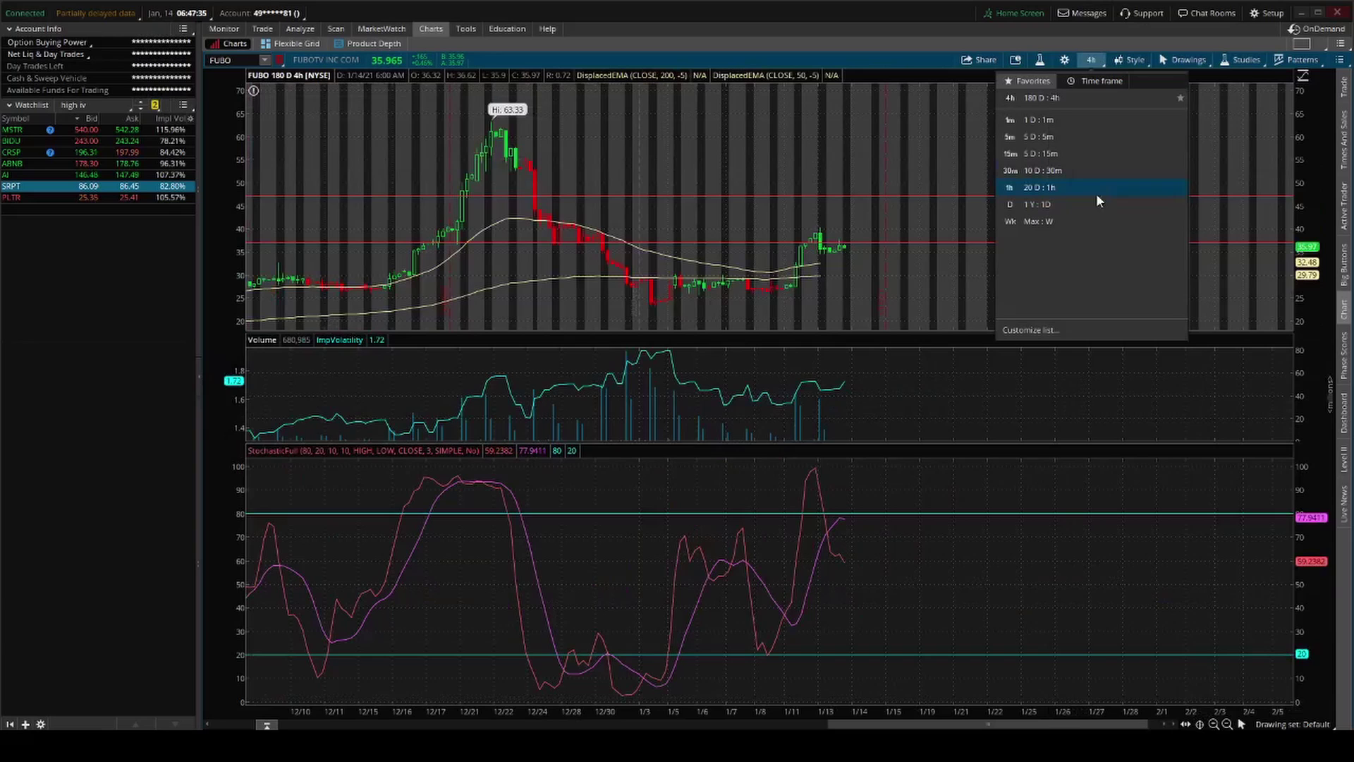
{"action": "left_click", "coordinate": [1094, 204]}
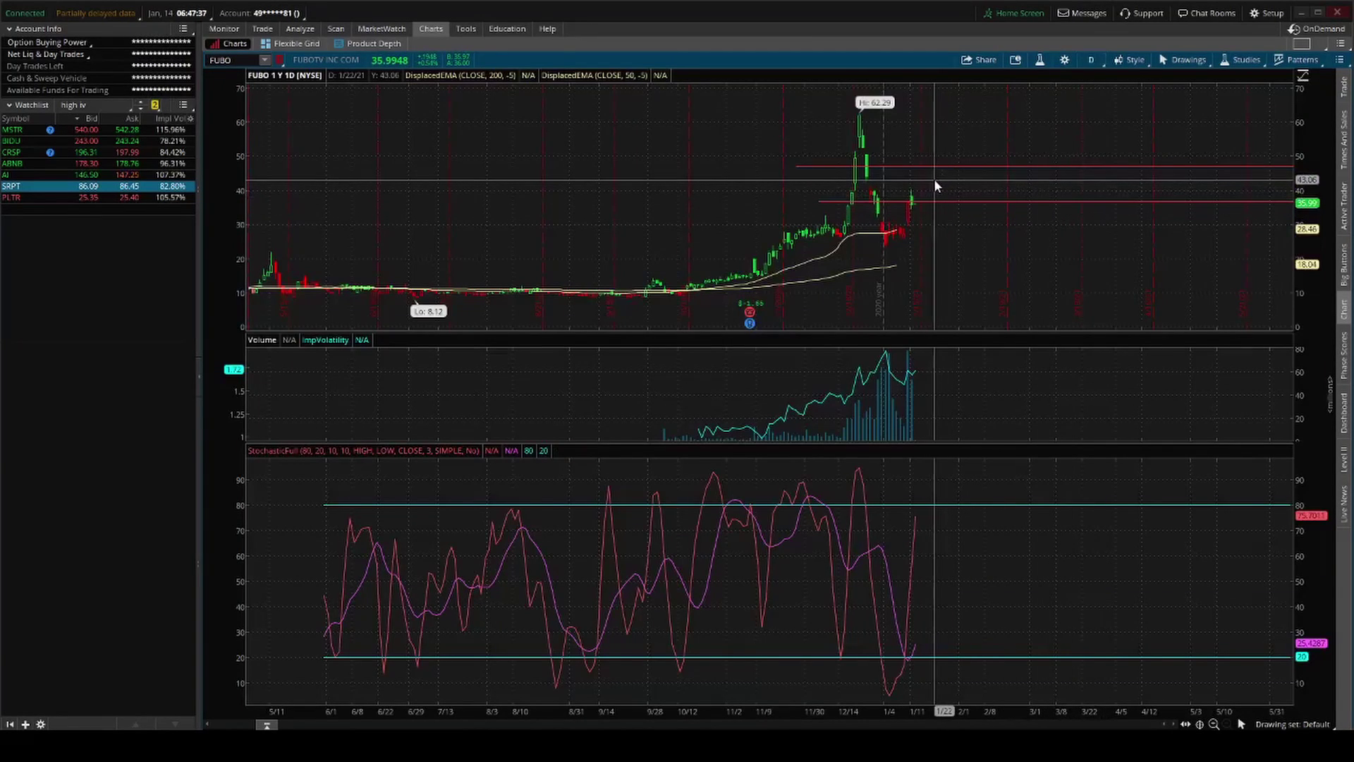
Step: In the multi-chart grid, set the FUBO chart to 1 Y : 1D and magnify its most recent months
{"action": "left_click", "coordinate": [291, 44]}
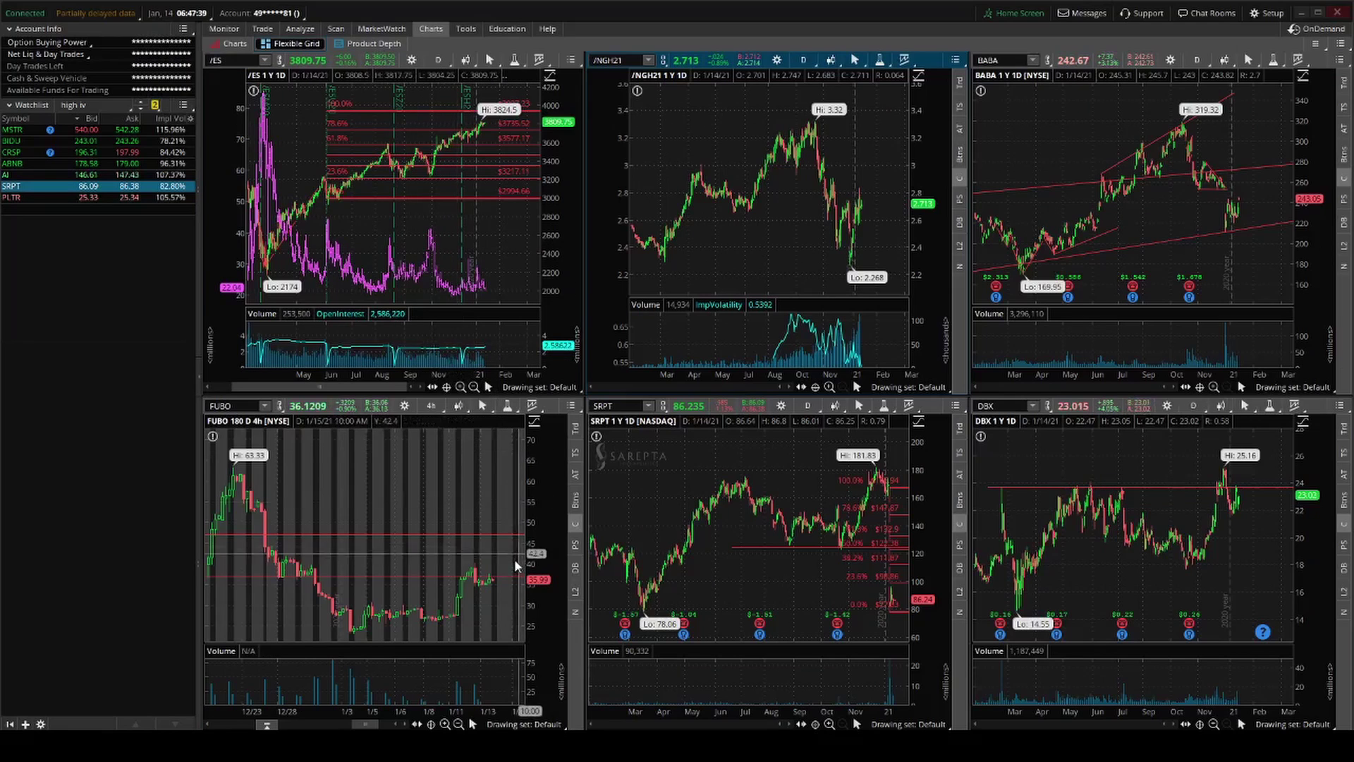
{"action": "left_click", "coordinate": [431, 405]}
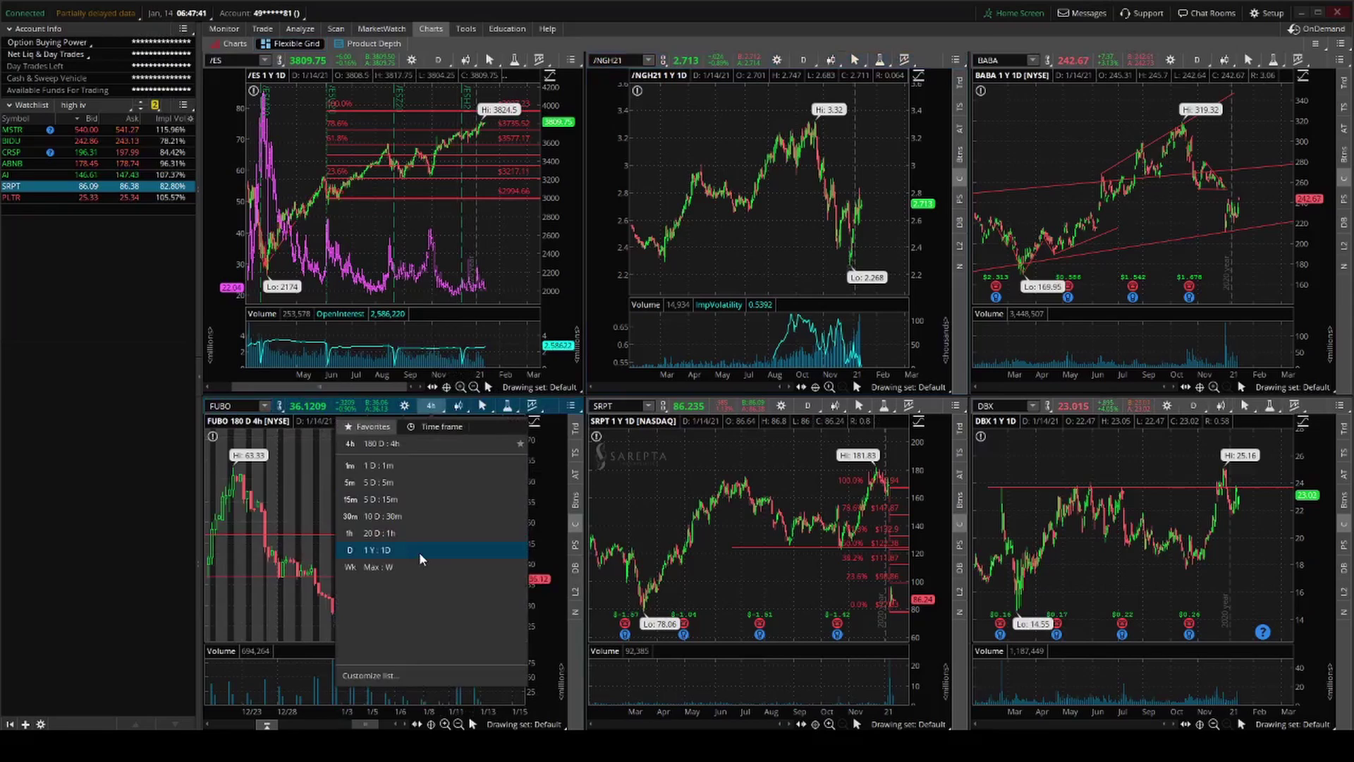
{"action": "left_click", "coordinate": [421, 558]}
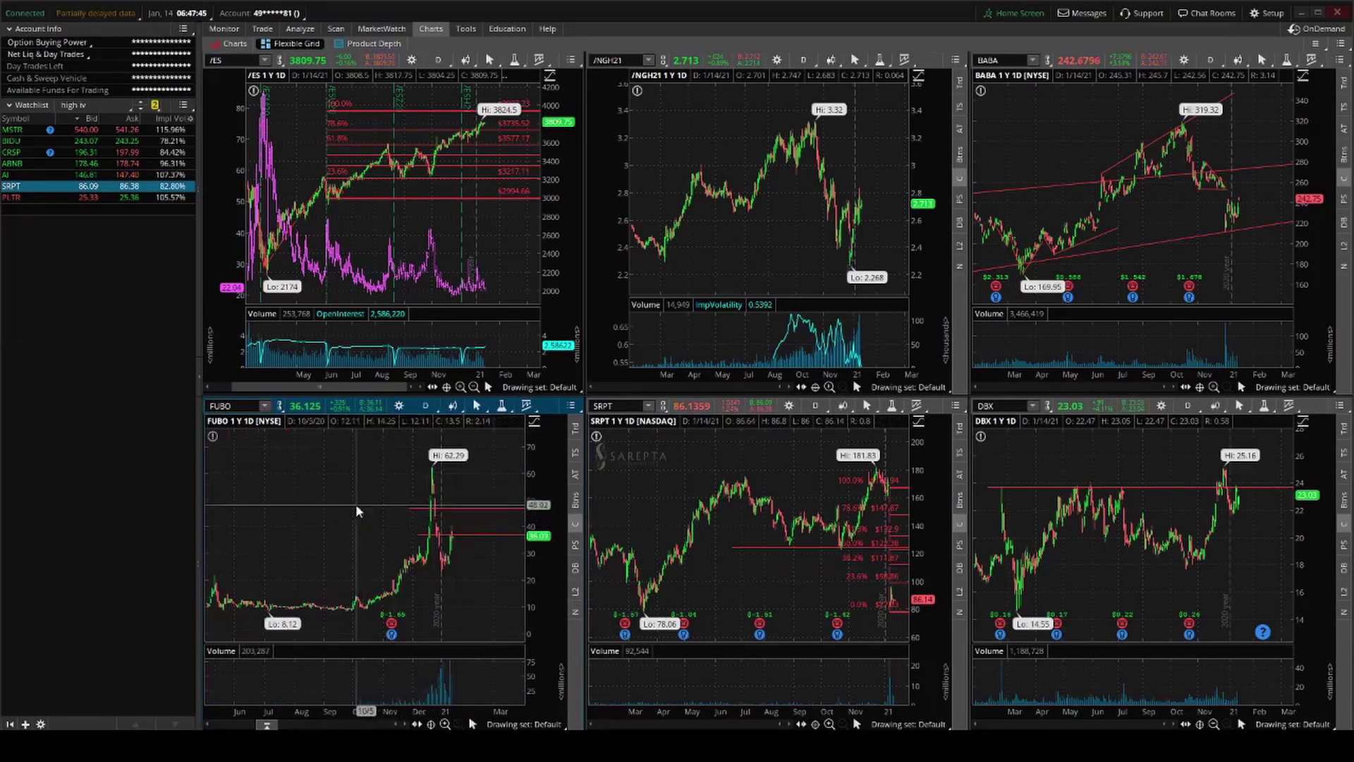
{"action": "left_click_drag", "start_coordinate": [356, 506], "coordinate": [520, 515]}
{"action": "left_click_drag", "start_coordinate": [434, 520], "coordinate": [240, 521]}
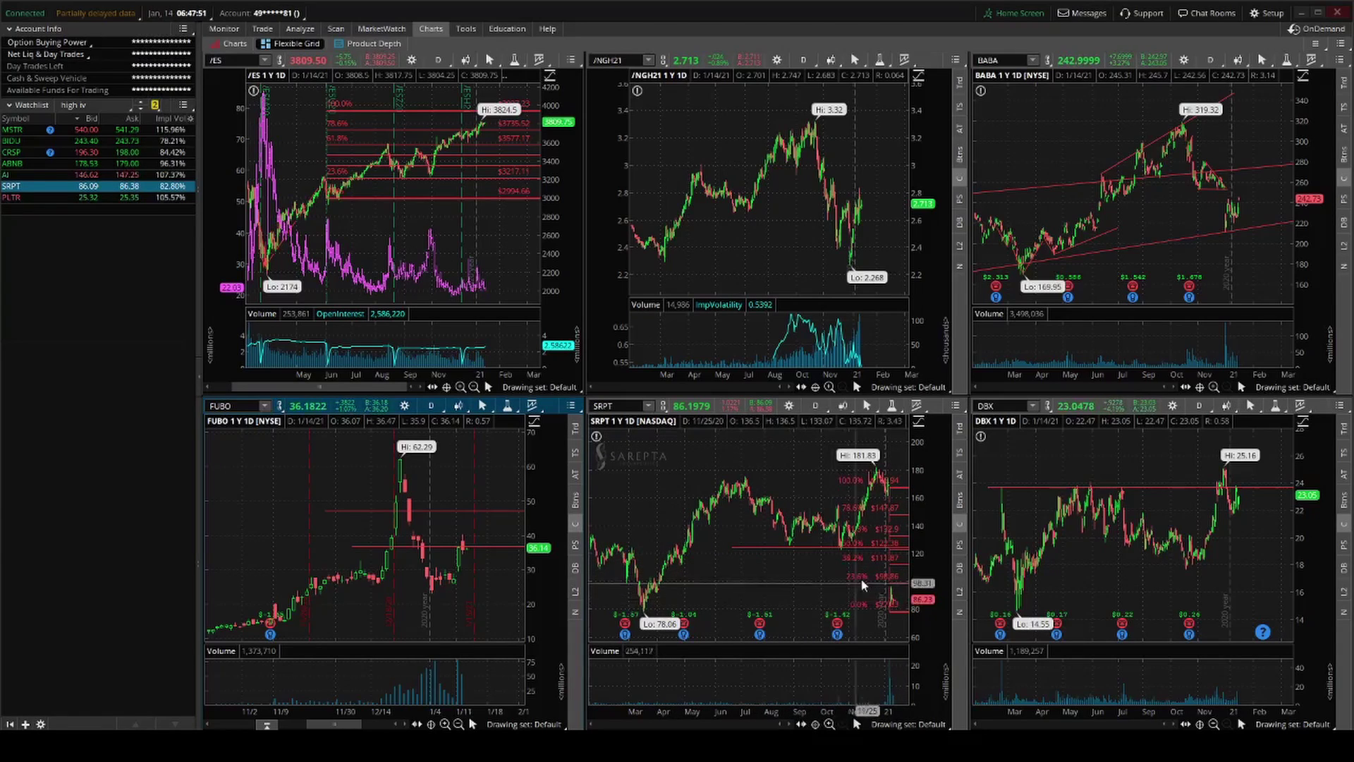
Step: Switch to tastyworks positions and inspect the roll strikes choices for the selected FUBO legs without choosing one
{"action": "left_click", "coordinate": [557, 746]}
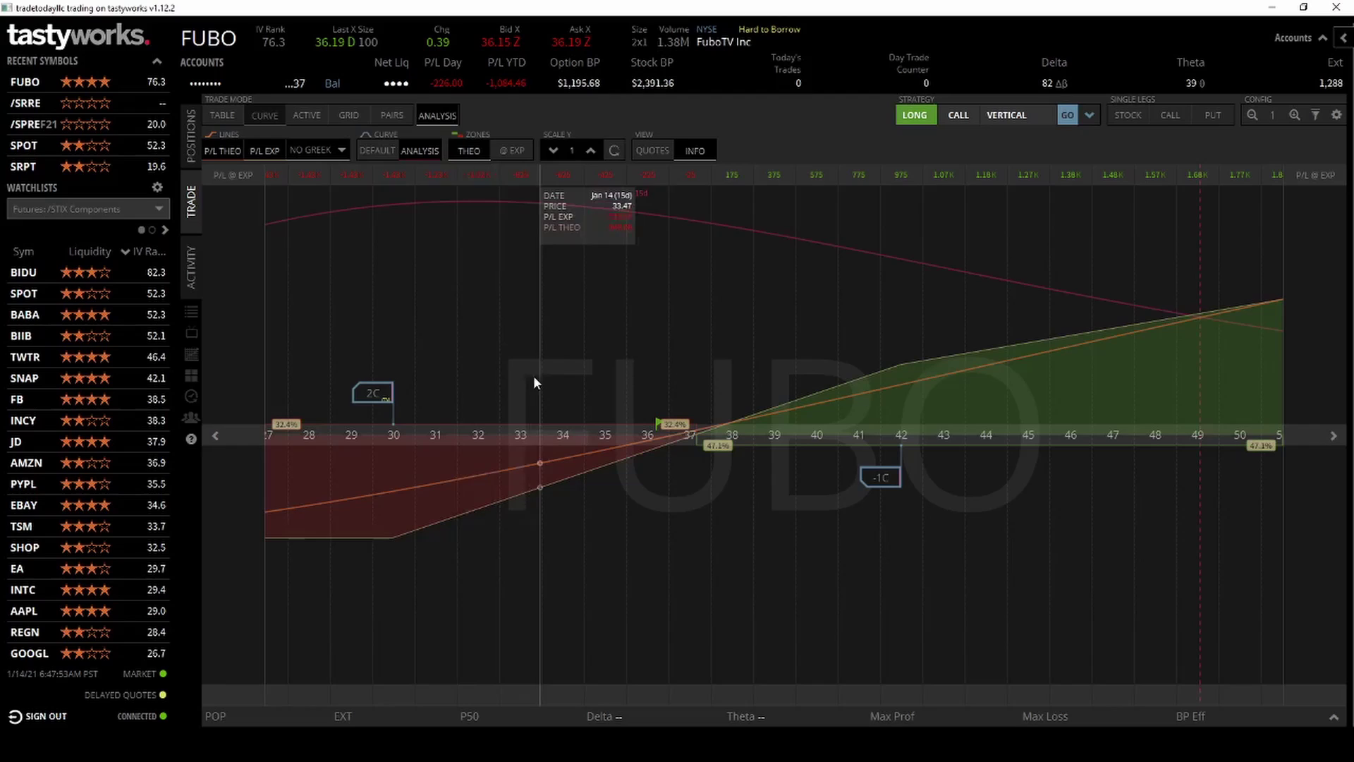
{"action": "left_click", "coordinate": [190, 135]}
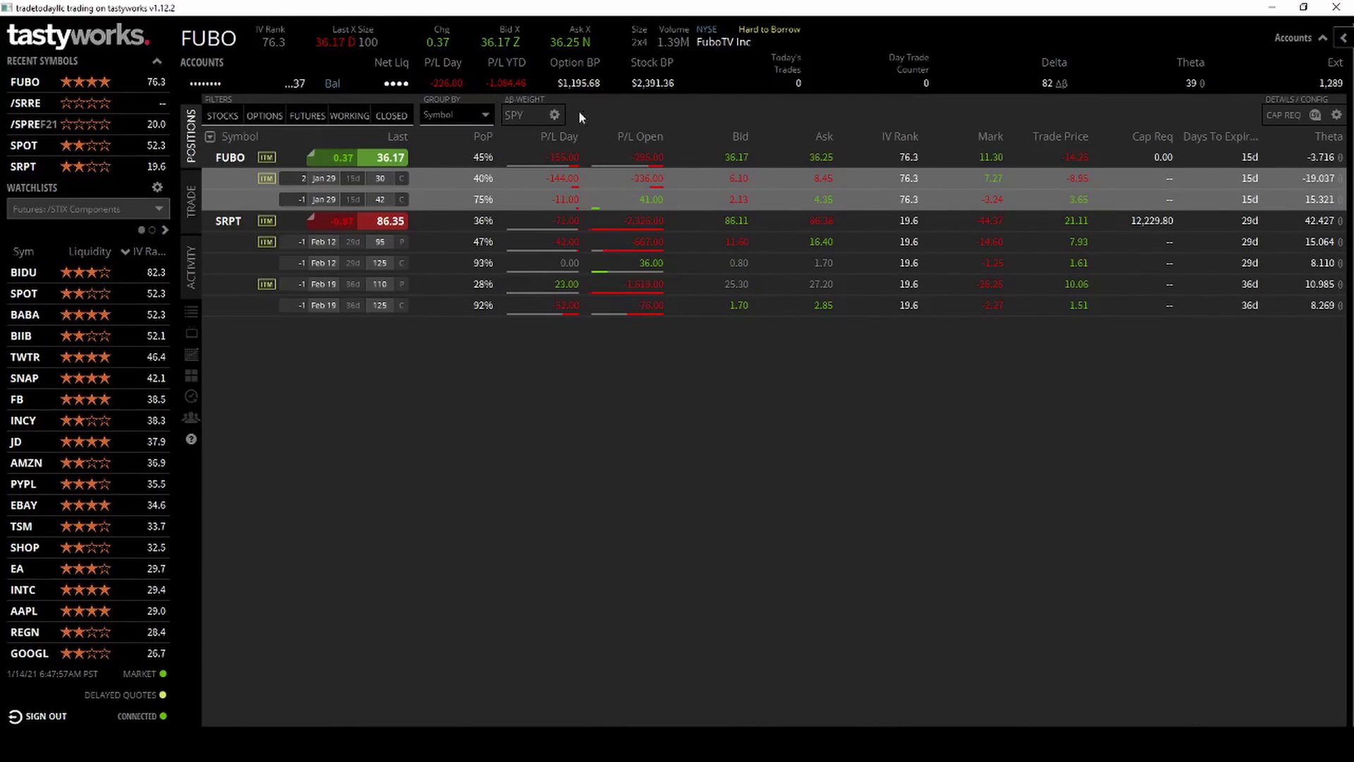
{"action": "left_click", "coordinate": [275, 159]}
{"action": "right_click", "coordinate": [642, 203]}
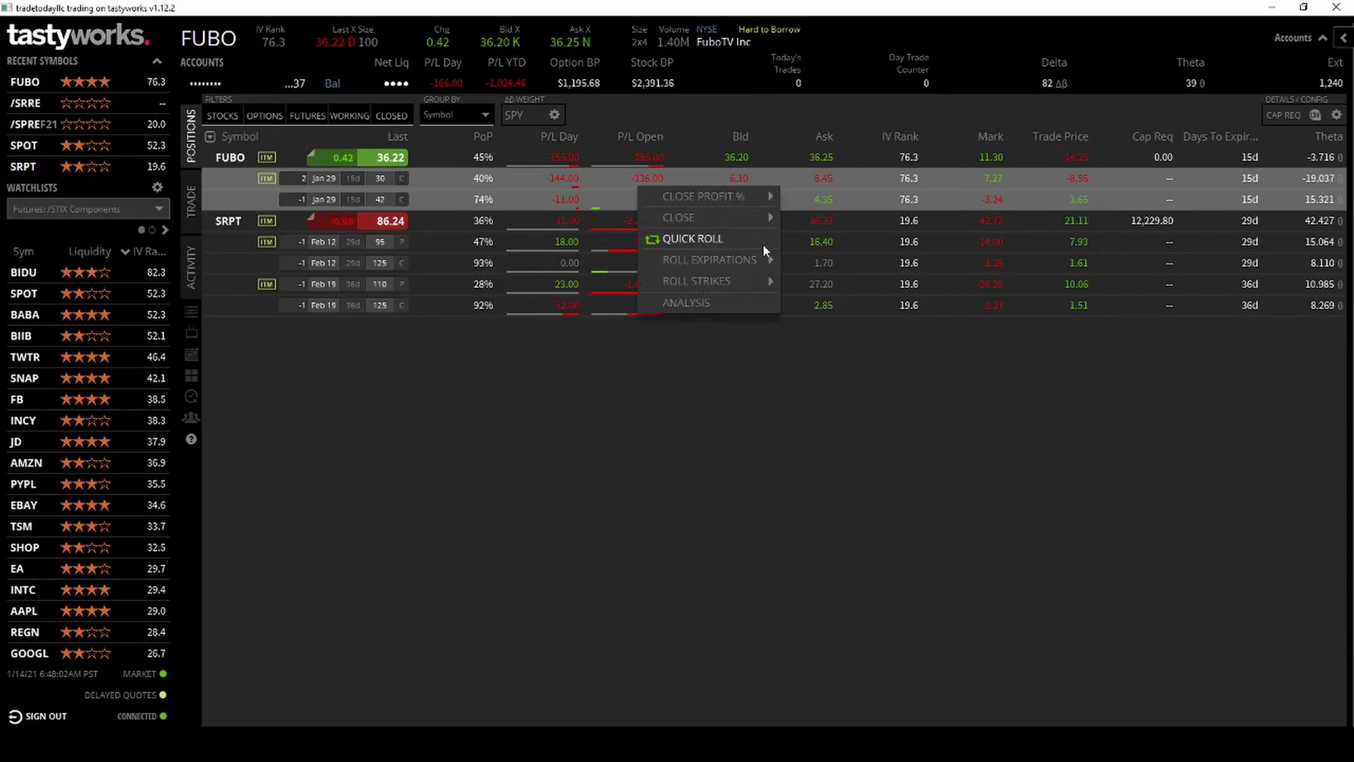
{"action": "left_click", "coordinate": [646, 434]}
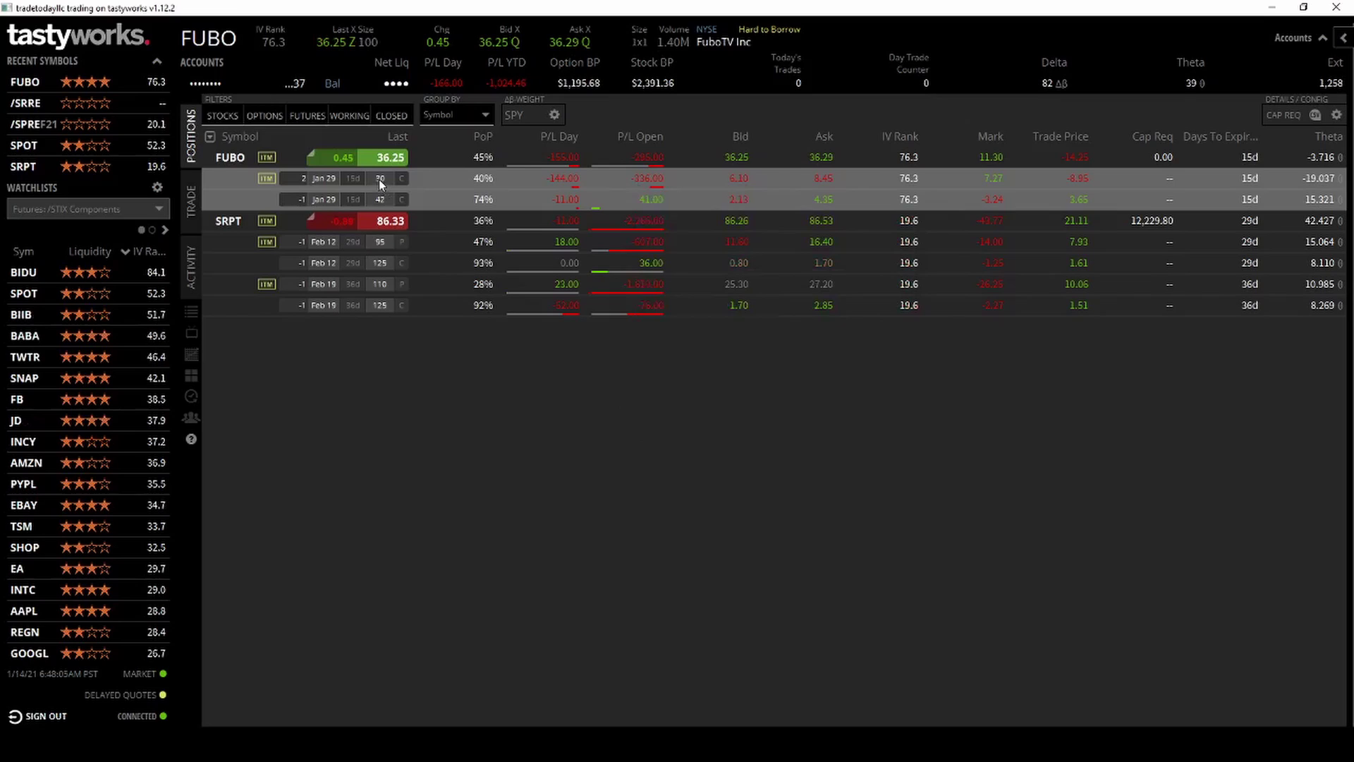
Step: Collapse and re-expand the SRPT position, and highlight its Feb 12 95 put, Feb 19 110 put and Feb 19 125 call
{"action": "left_click", "coordinate": [463, 220]}
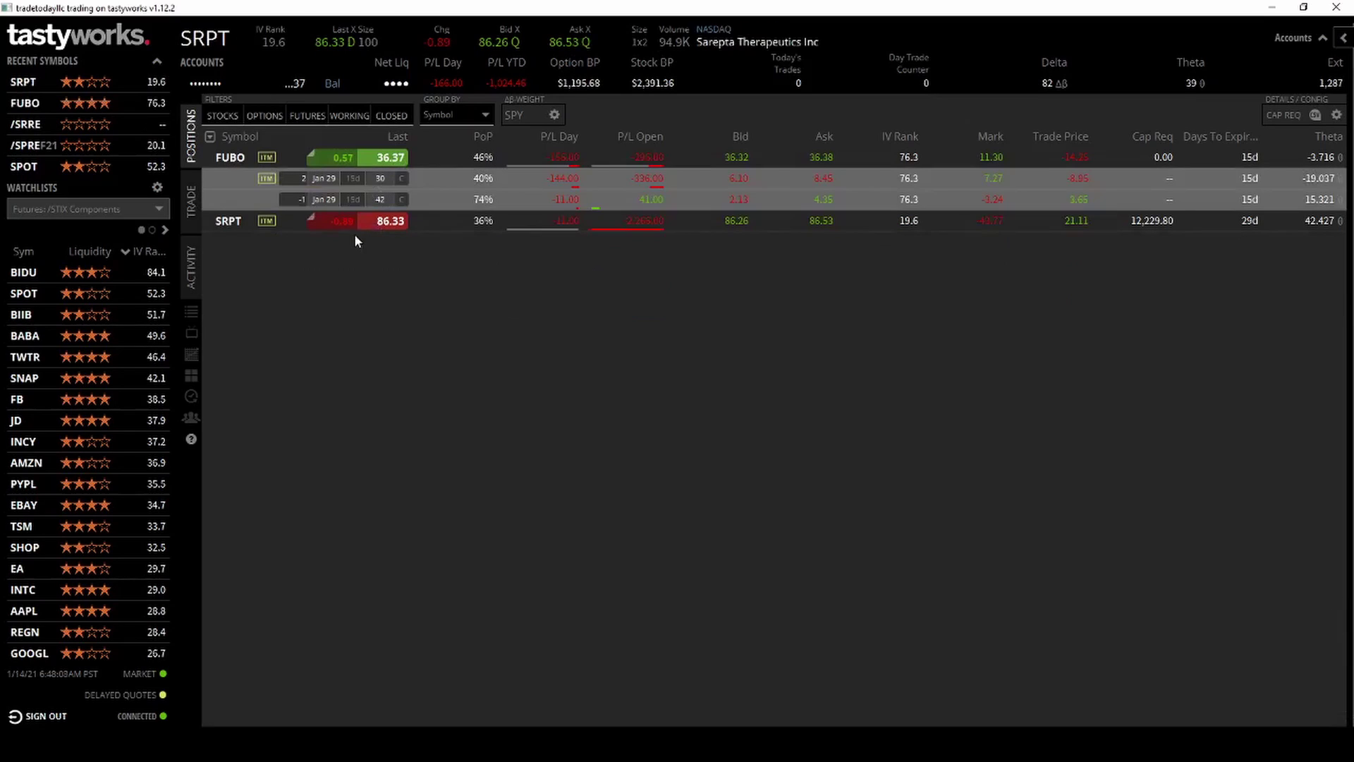
{"action": "left_click", "coordinate": [240, 227]}
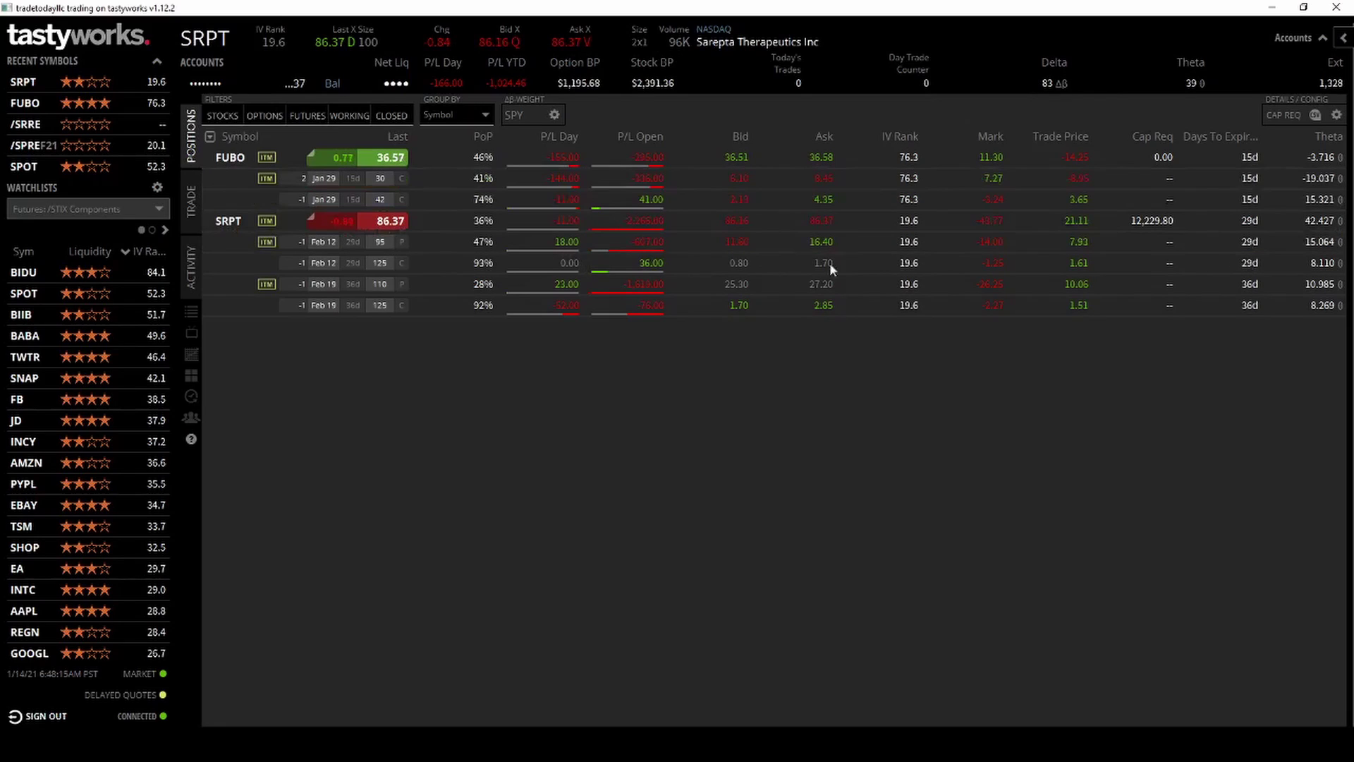
{"action": "left_click", "coordinate": [1057, 260]}
{"action": "left_click", "coordinate": [1073, 247]}
{"action": "left_click", "coordinate": [1083, 285]}
{"action": "left_click", "coordinate": [1088, 301]}
{"action": "left_click", "coordinate": [1110, 264]}
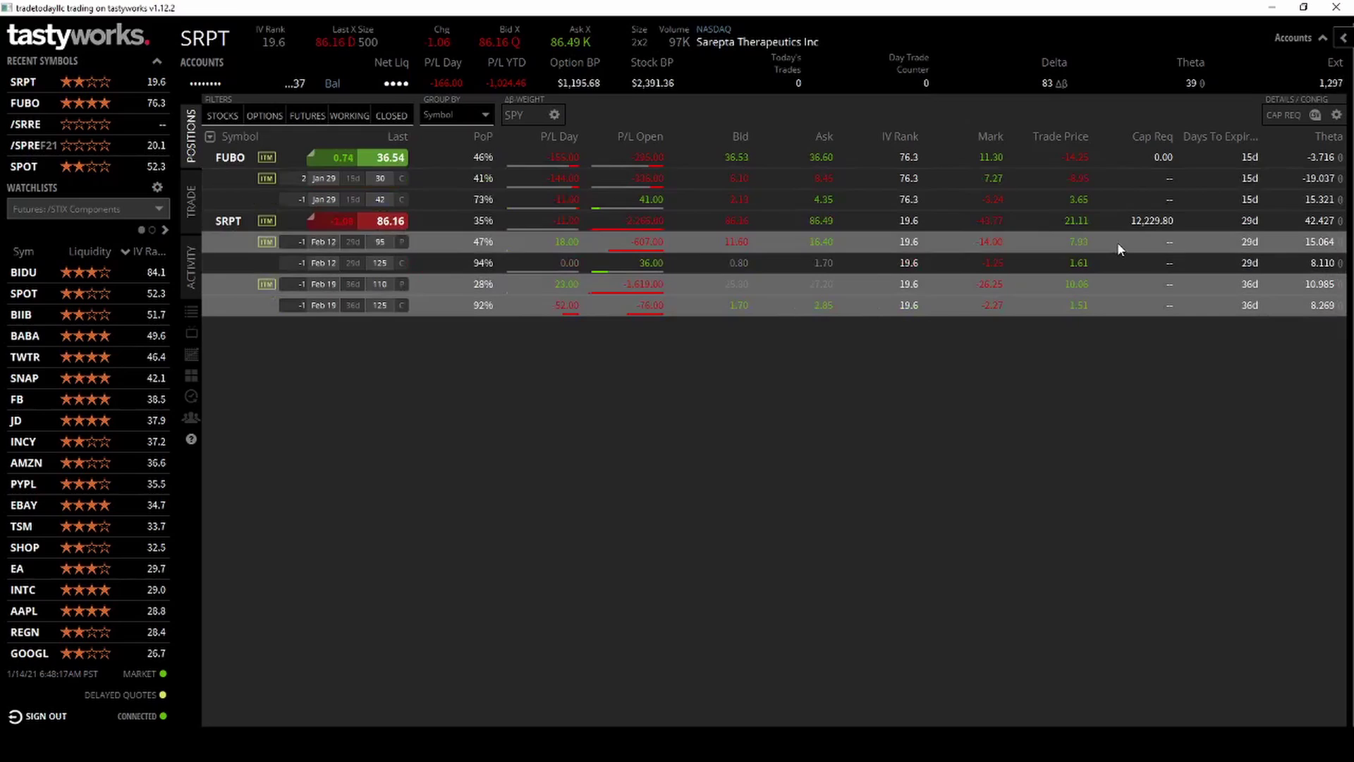
Step: Deselect the SRPT Feb 12 95 put, switch to thinkorswim, and examine recent price action on the /NGH21 1 Y : 1D chart
{"action": "left_click", "coordinate": [1117, 243]}
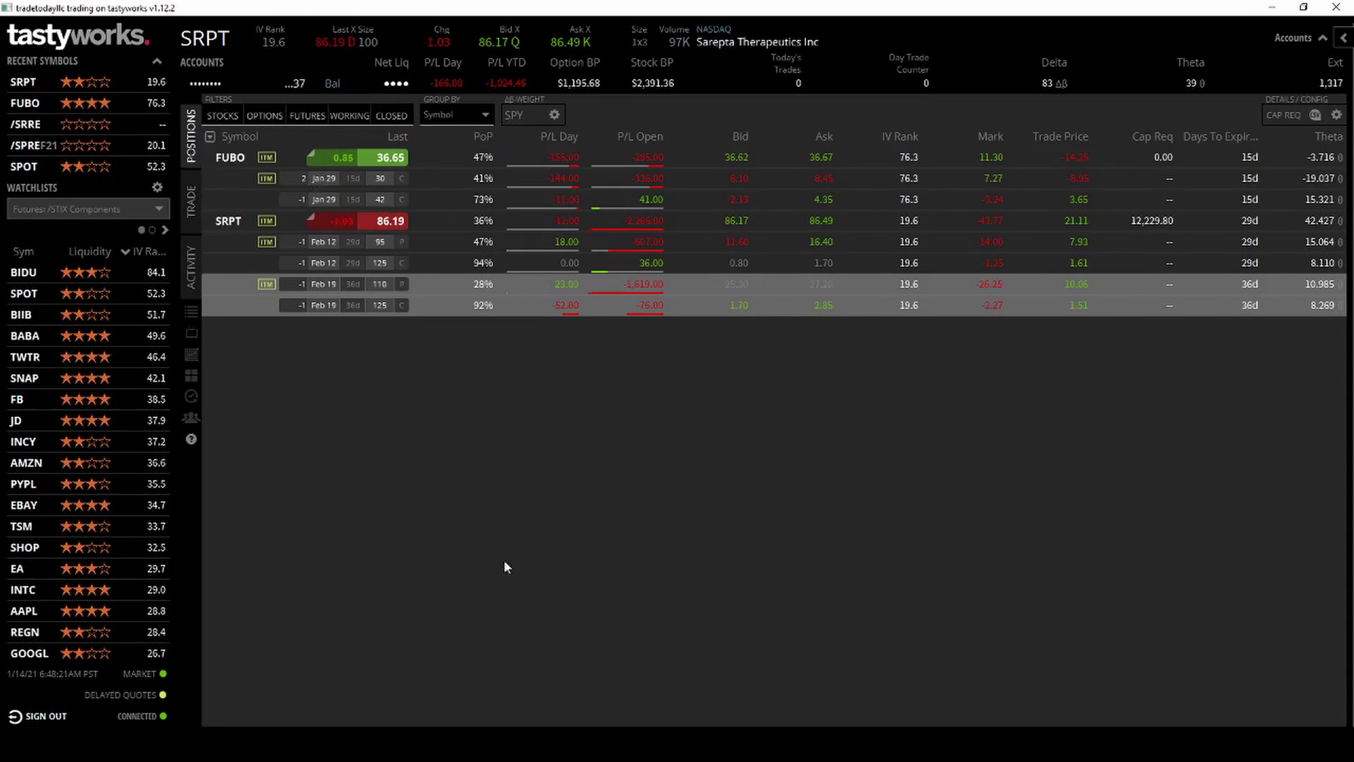
{"action": "left_click", "coordinate": [455, 654]}
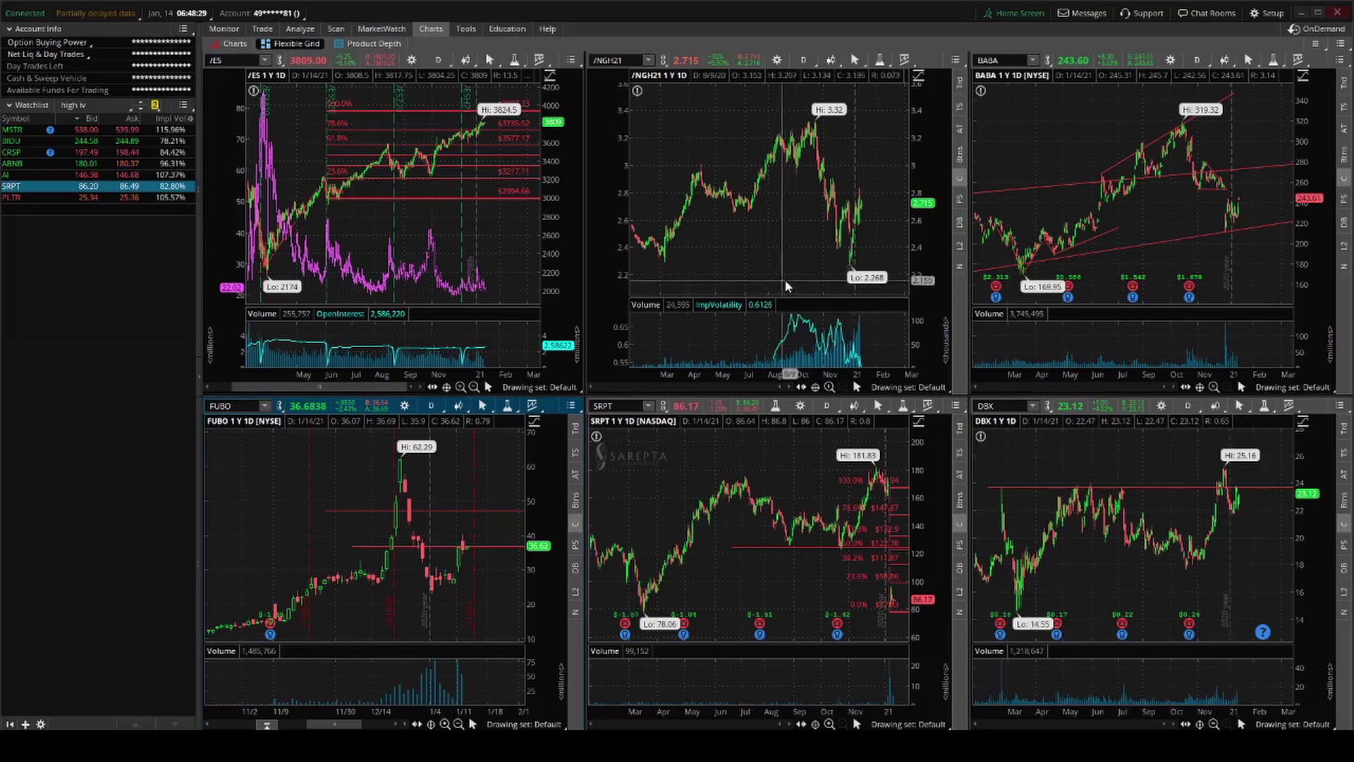
{"action": "scroll", "coordinate": [776, 212], "scroll_direction": "up", "scroll_amount": 5}
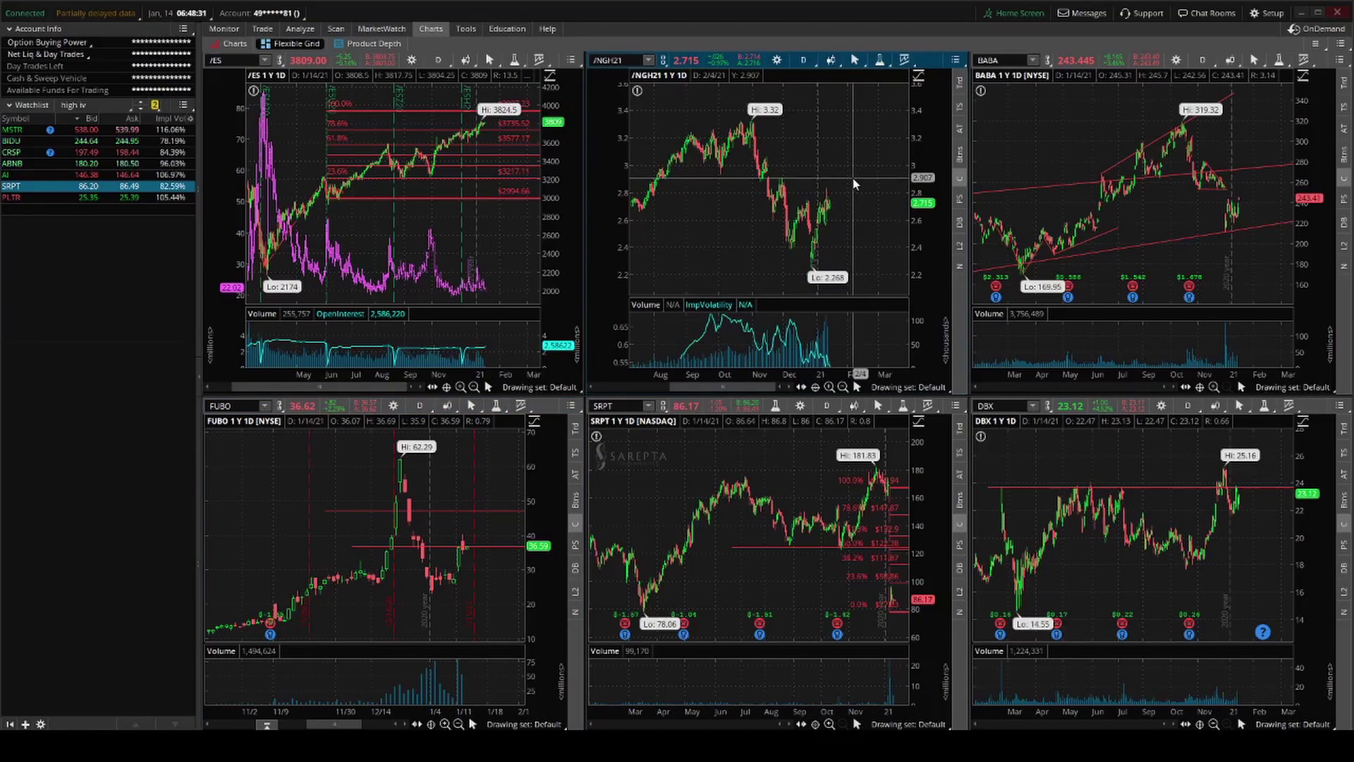
{"action": "scroll", "coordinate": [710, 191], "scroll_direction": "down", "scroll_amount": 3}
{"action": "scroll", "coordinate": [886, 185], "scroll_direction": "down", "scroll_amount": 5}
{"action": "left_click_drag", "start_coordinate": [683, 185], "coordinate": [863, 181]}
{"action": "scroll", "coordinate": [853, 156], "scroll_direction": "down", "scroll_amount": 5}
{"action": "scroll", "coordinate": [863, 182], "scroll_direction": "down", "scroll_amount": 5}
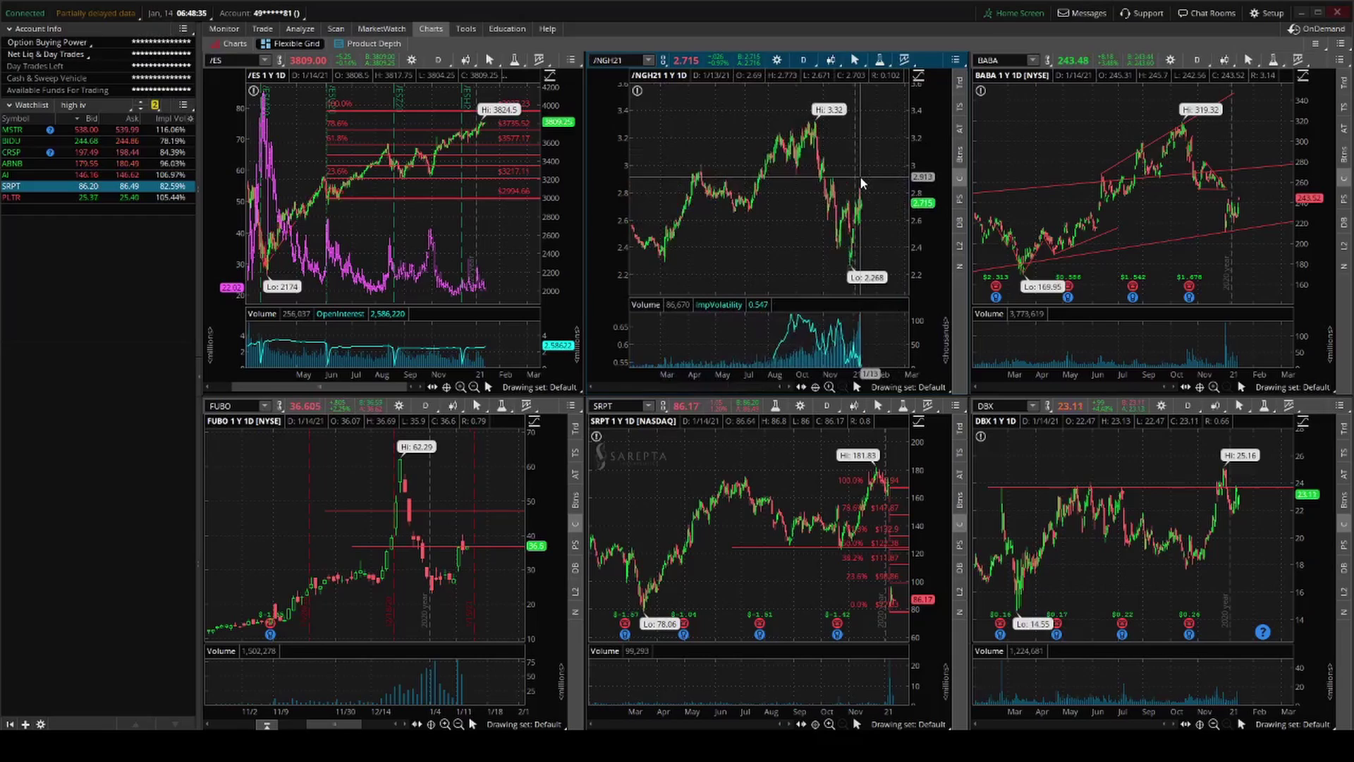
Step: Switch to tastyworks and look up the natural gas futures symbol /NG
{"action": "key", "text": "alt+Tab"}
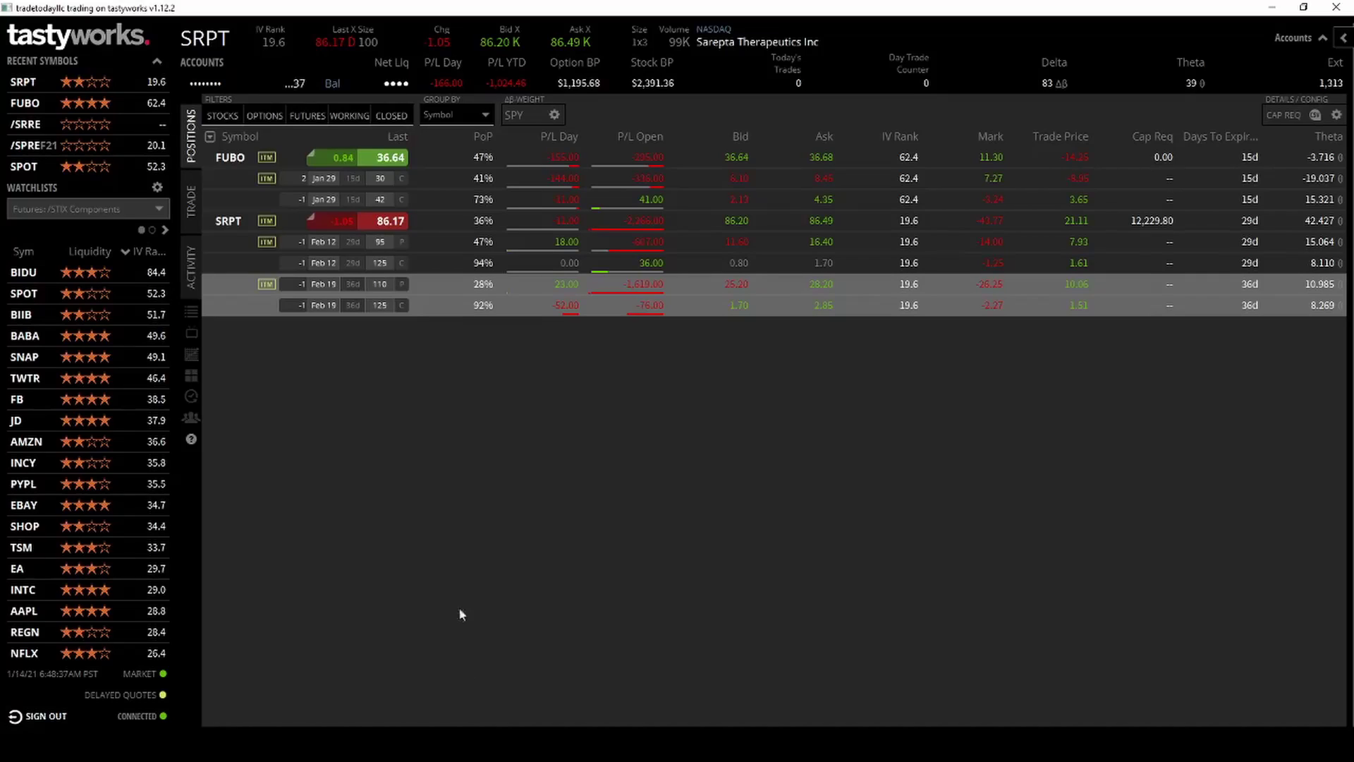
{"action": "left_click", "coordinate": [205, 39]}
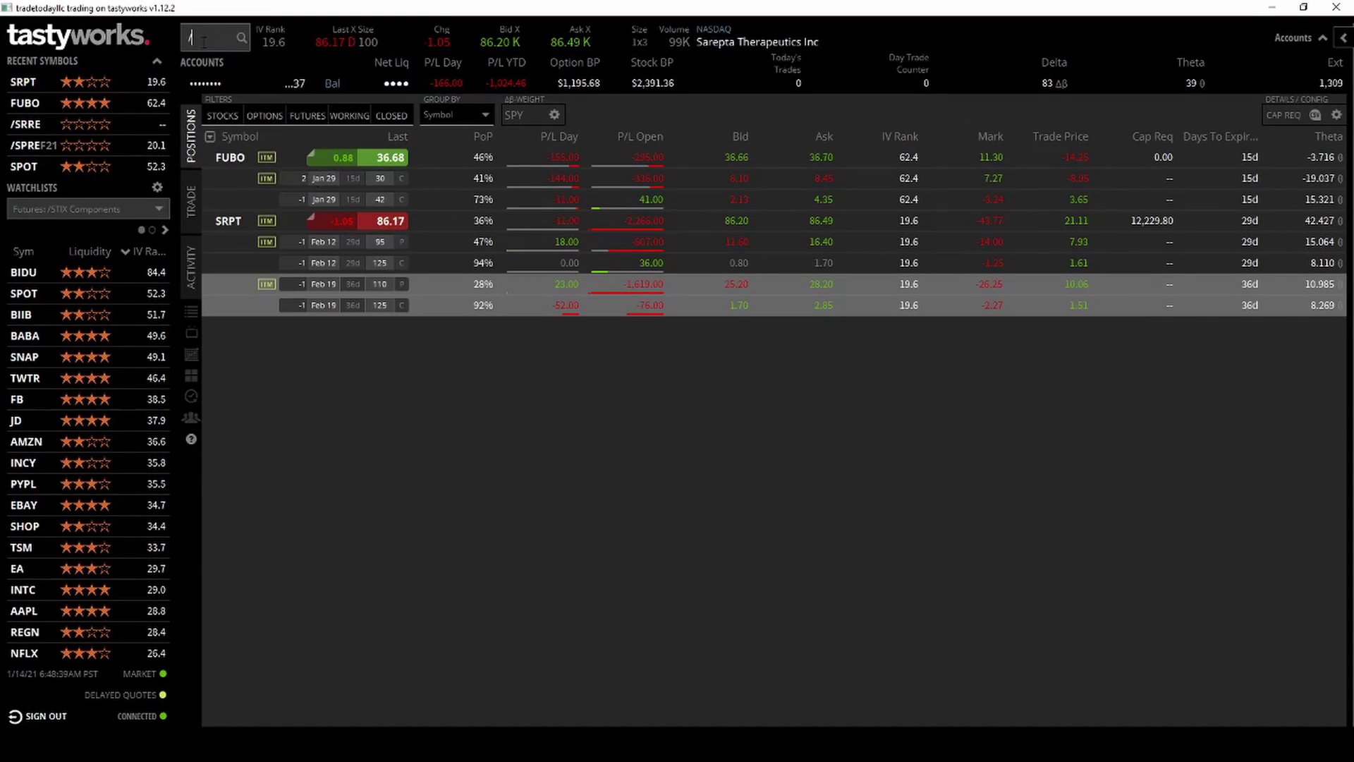
{"action": "type", "text": "/NG"}
{"action": "key", "text": "Return"}
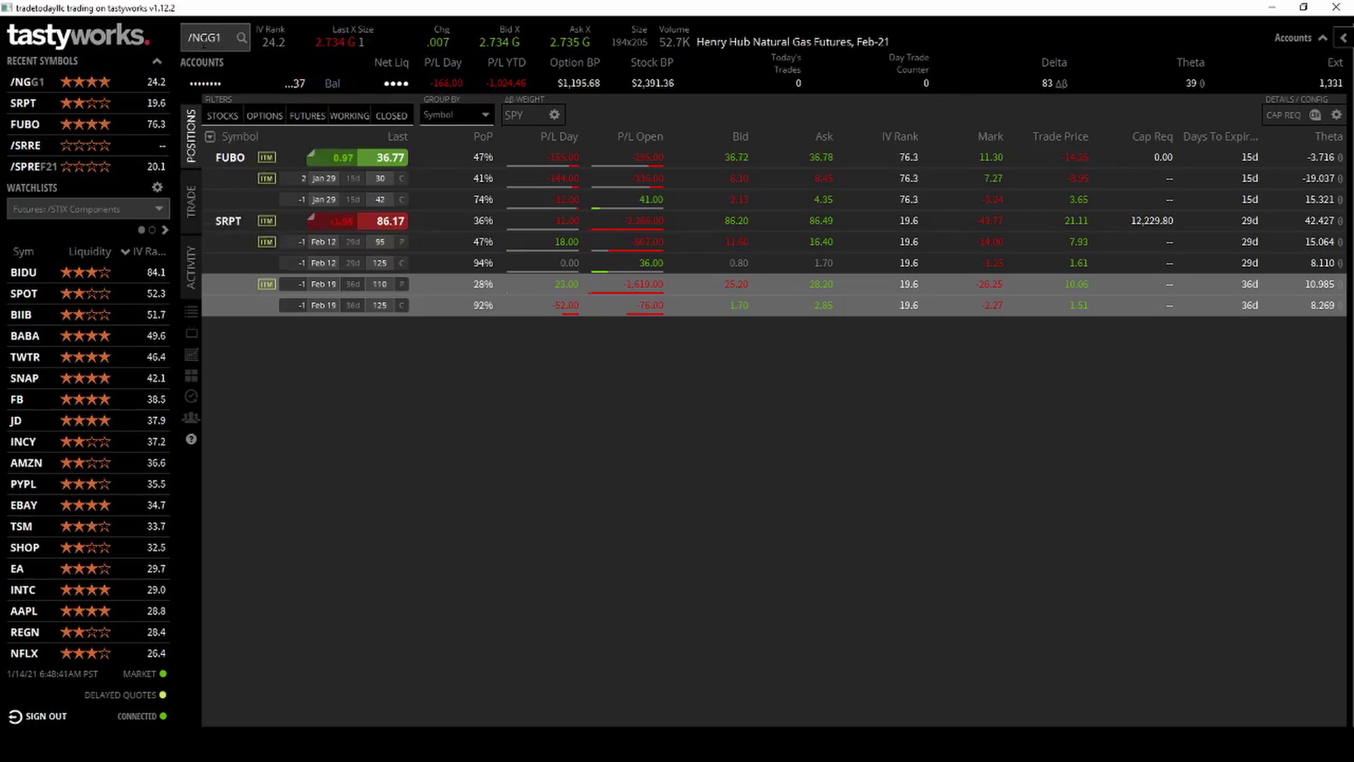
Step: Open the trade view and load the /NG symbol in it in place of FUBO
{"action": "left_click", "coordinate": [211, 202]}
{"action": "left_click", "coordinate": [190, 204]}
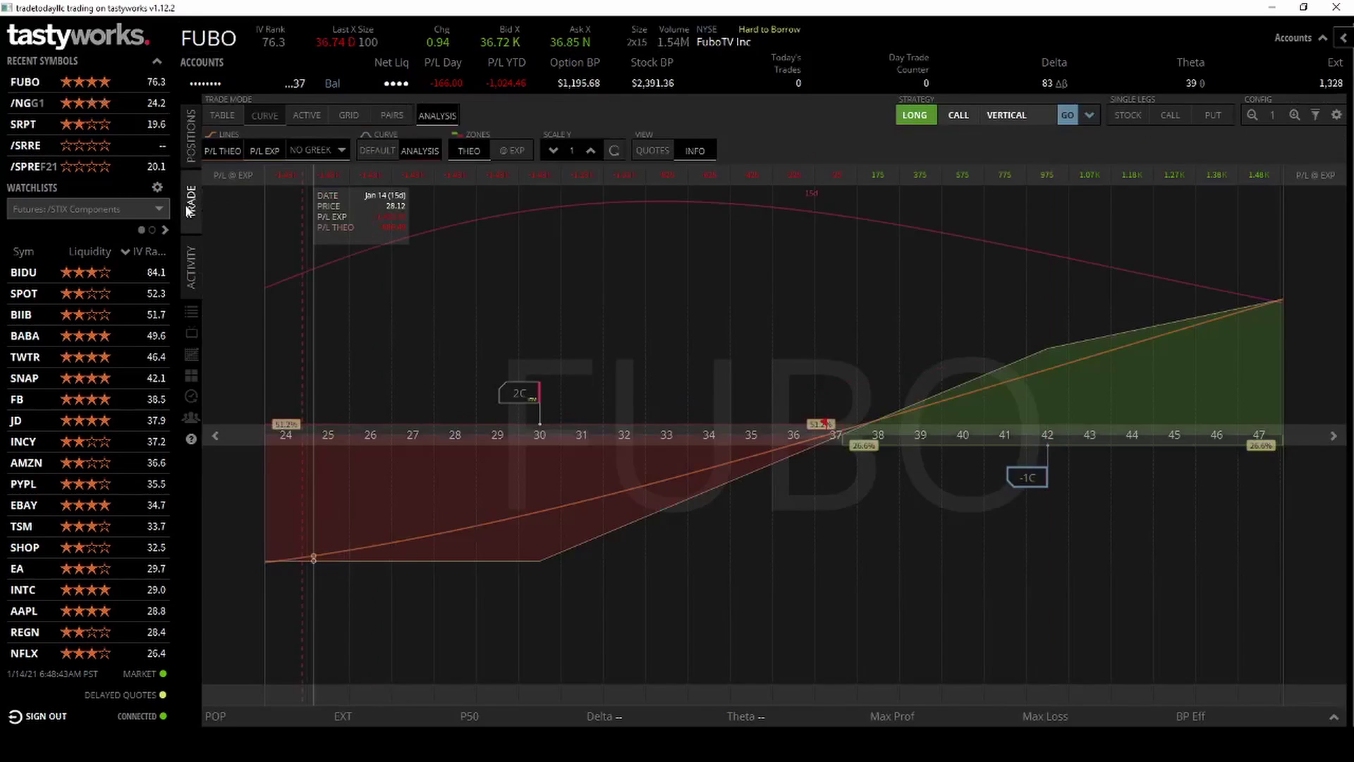
{"action": "key", "text": "ctrl+f"}
{"action": "type", "text": "/NG"}
{"action": "key", "text": "Return"}
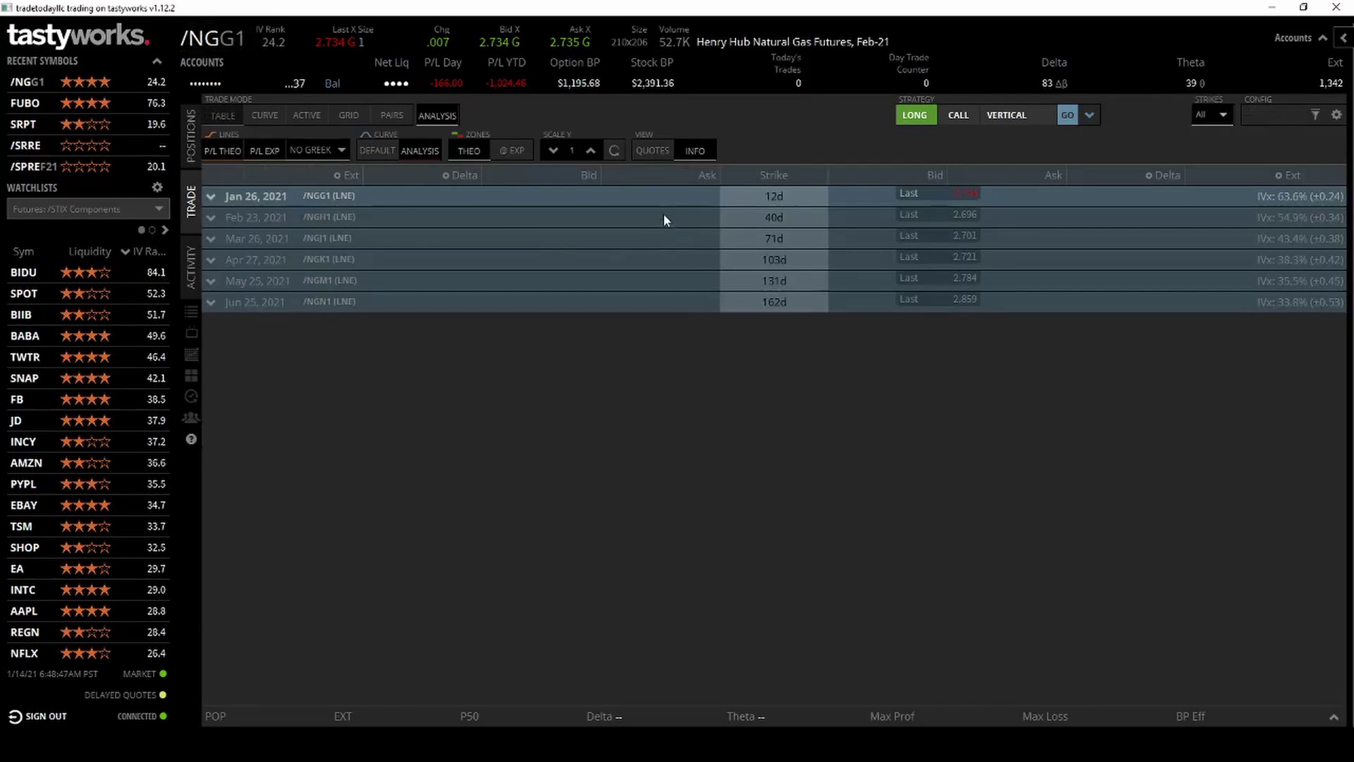
Step: Show the natural gas option chain as a table and inspect the strikes of the Feb 23, 2021 expiration
{"action": "left_click", "coordinate": [664, 216]}
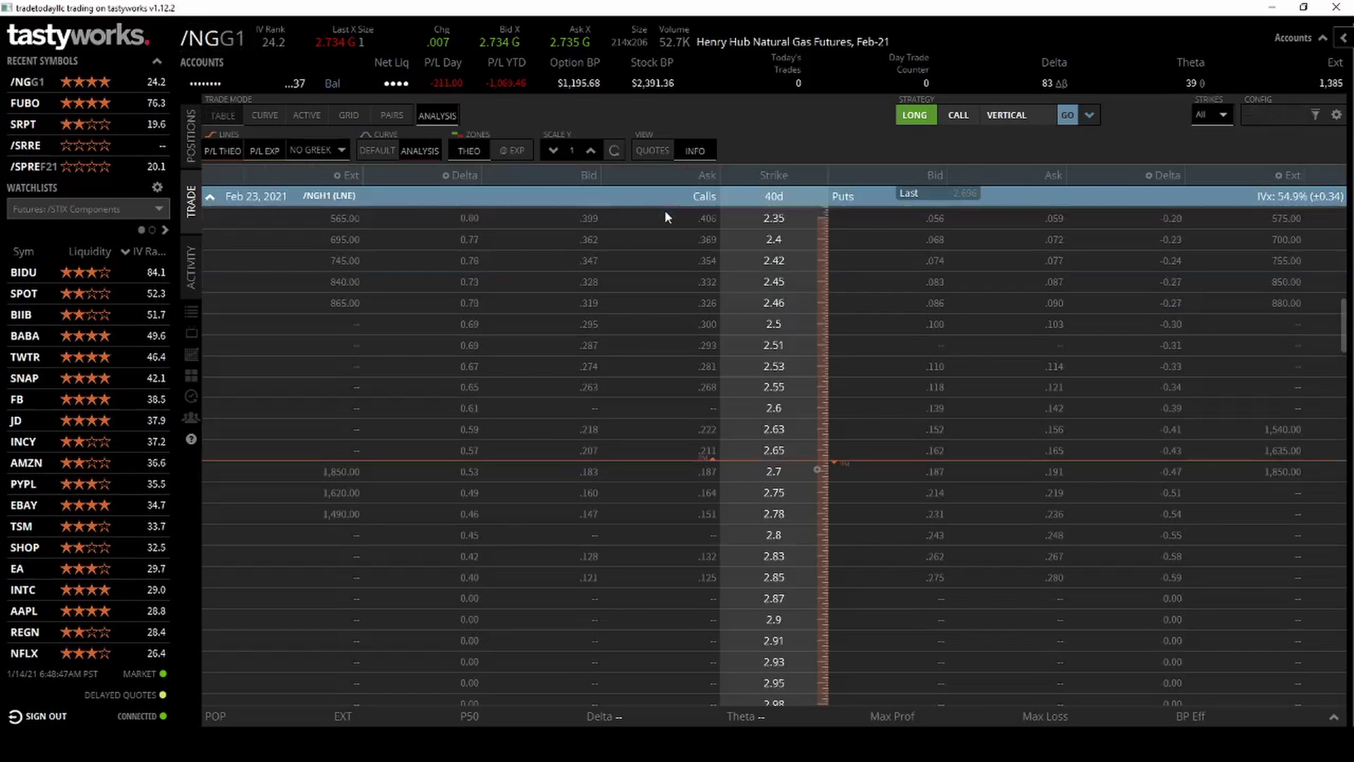
{"action": "scroll", "coordinate": [961, 408], "scroll_direction": "down", "scroll_amount": 3}
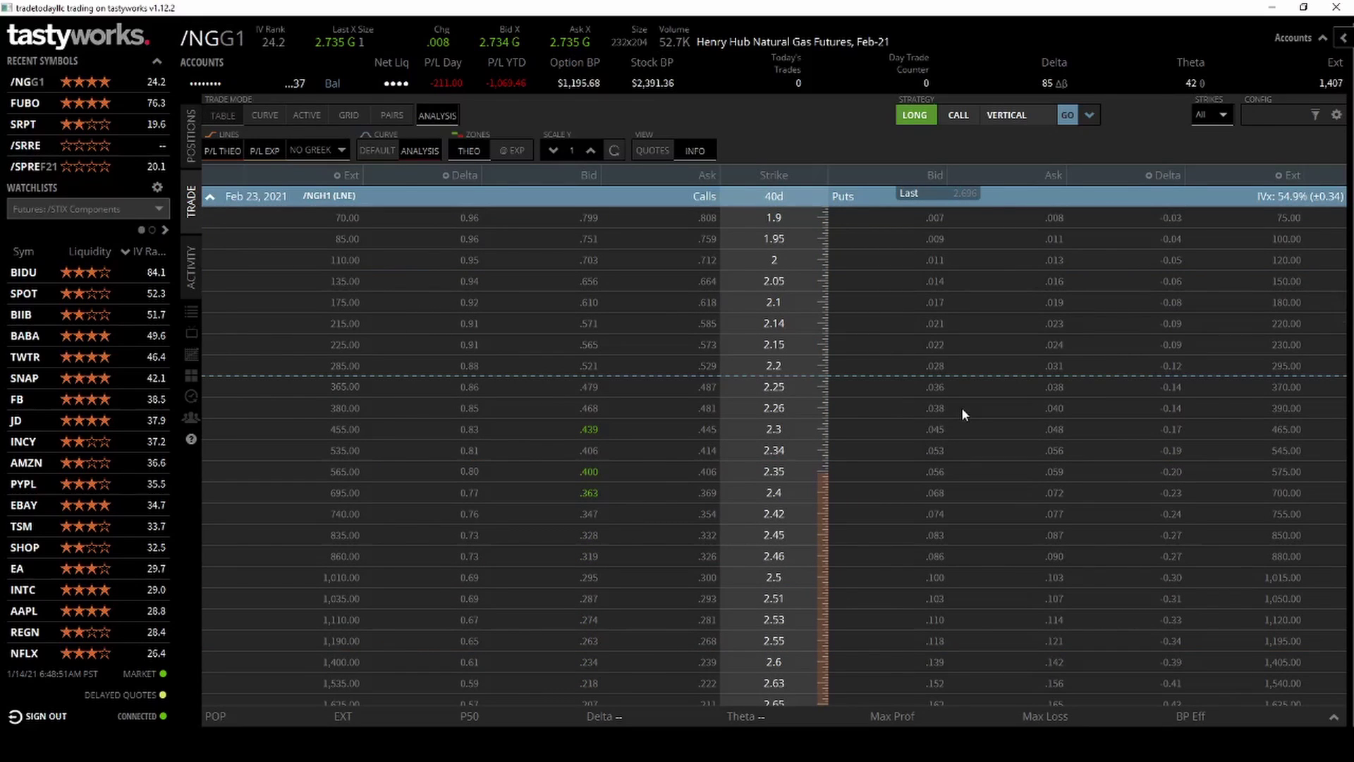
{"action": "scroll", "coordinate": [962, 409], "scroll_direction": "down", "scroll_amount": 3}
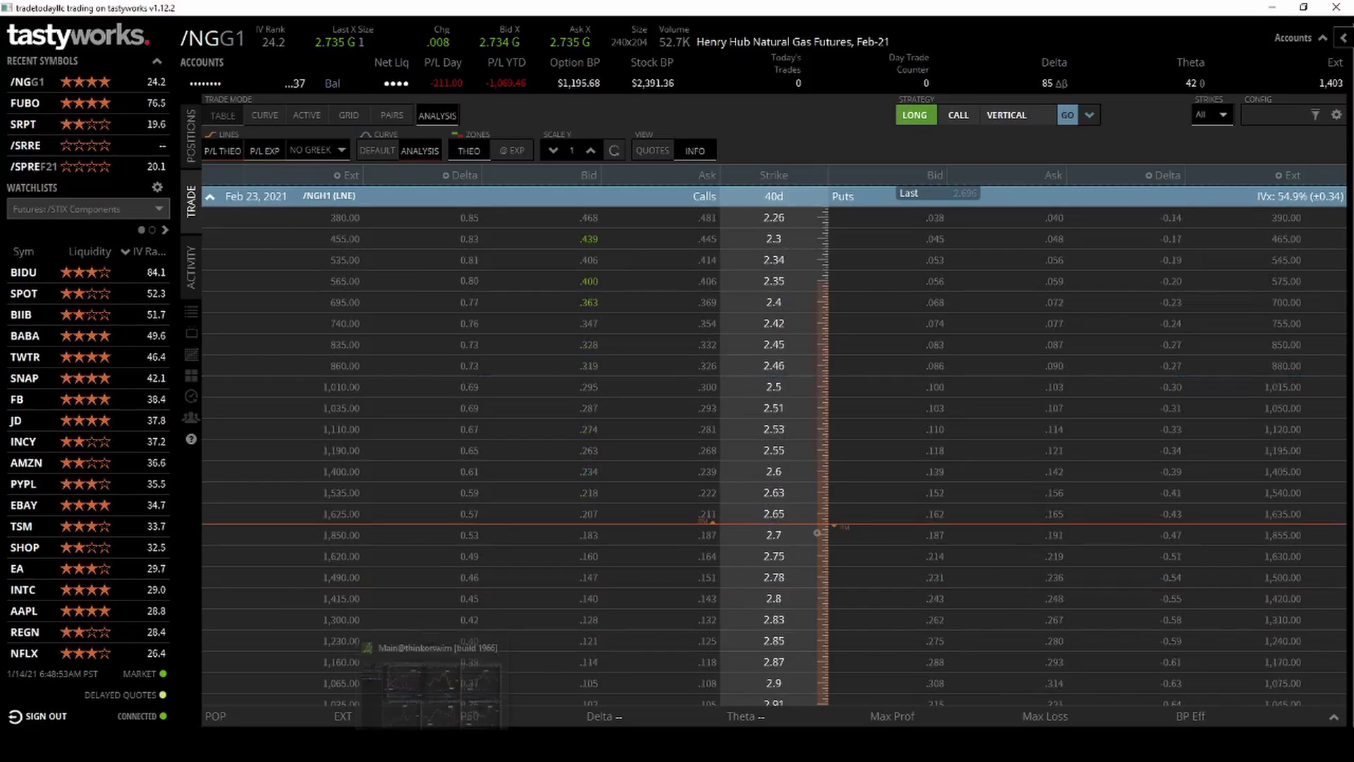
Step: Compare the natural gas option strikes with the price chart by switching between tastyworks and the thinkorswim chart grid
{"action": "key", "text": "alt+Tab"}
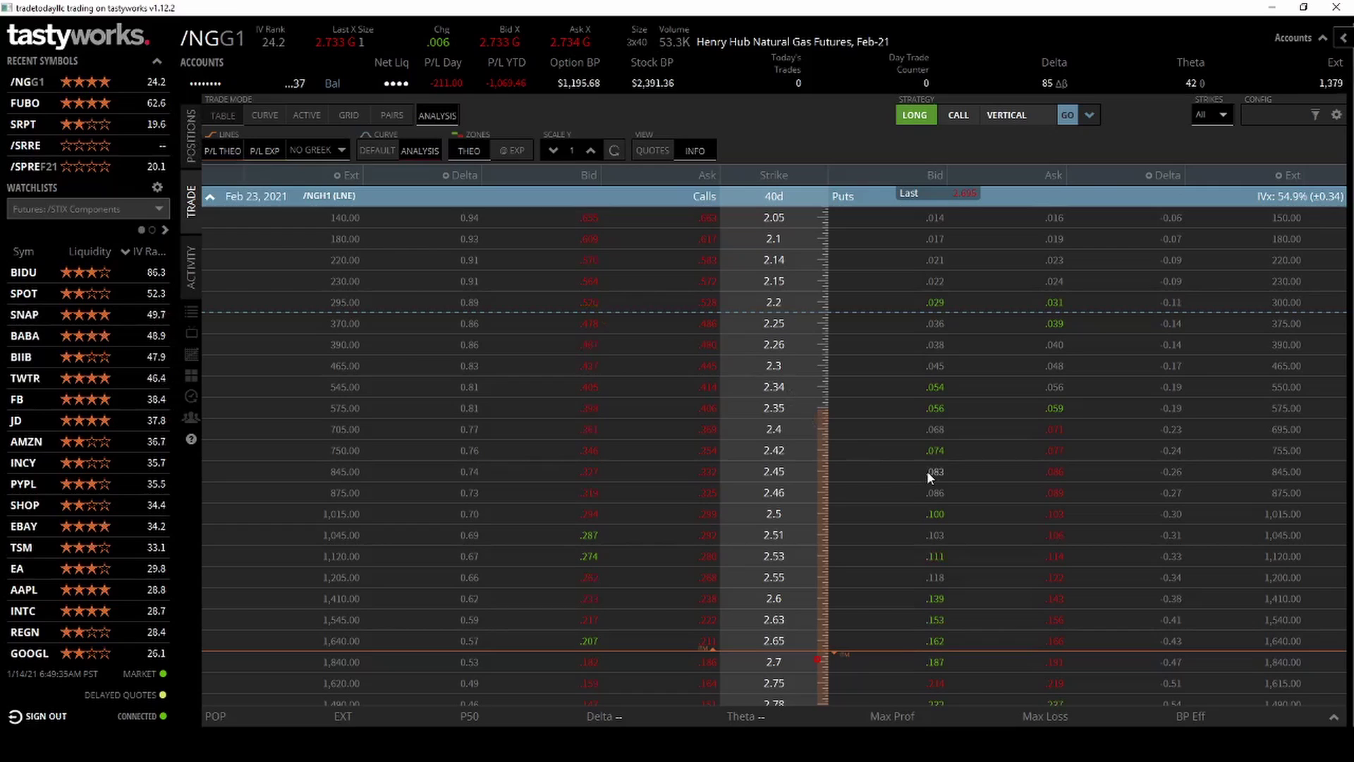
{"action": "left_click", "coordinate": [447, 742]}
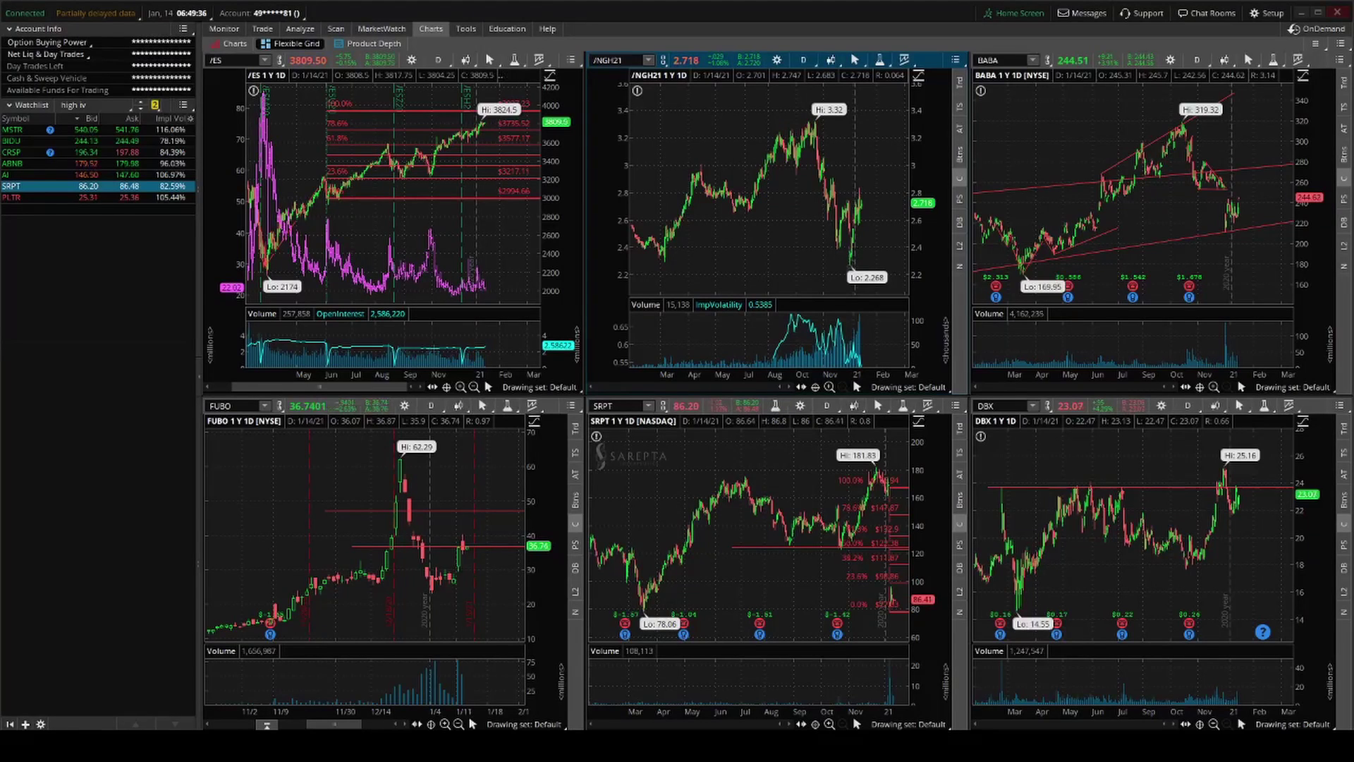